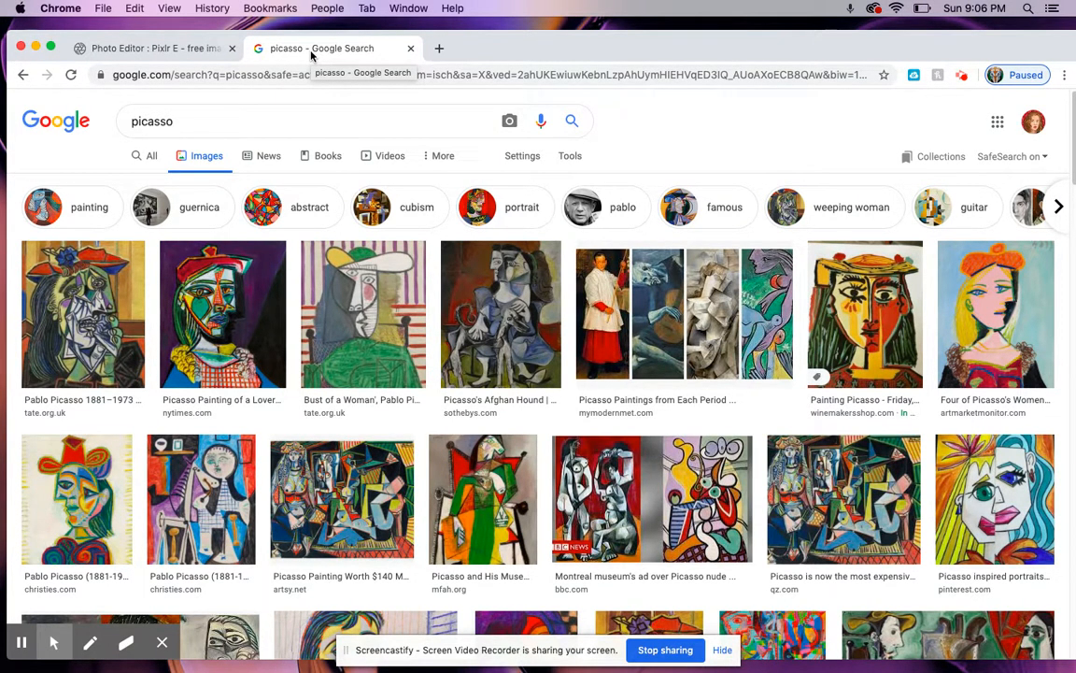
Compare the Weeping Woman portrait from Tate and the red-beret portrait from nytimes.com in the Picasso image results
click(41, 298)
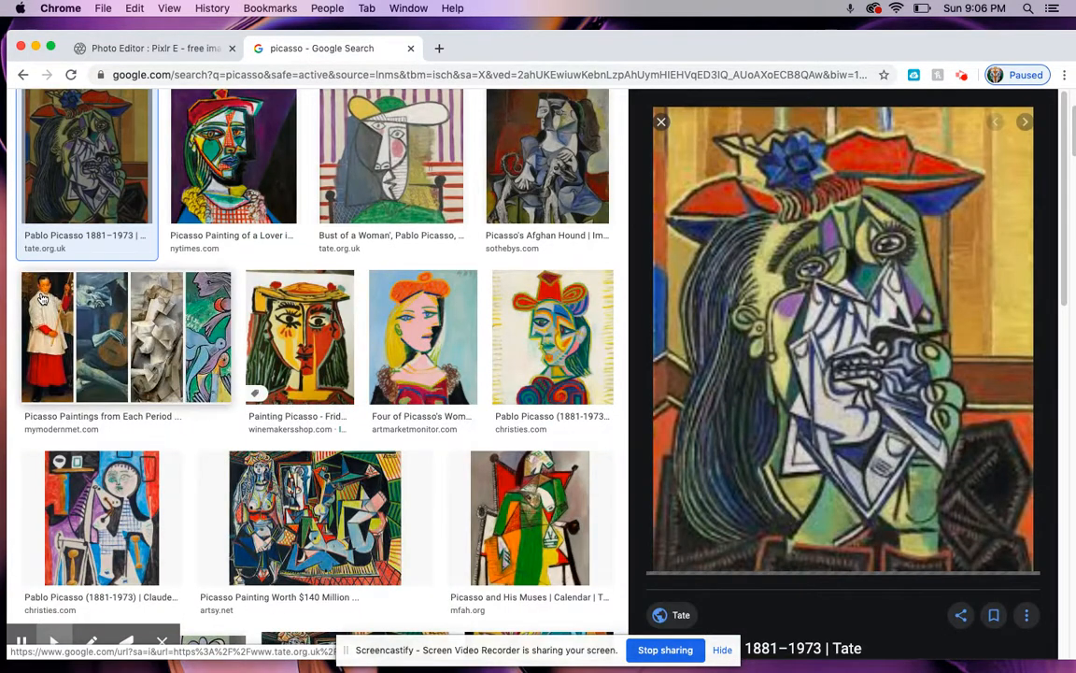
click(227, 175)
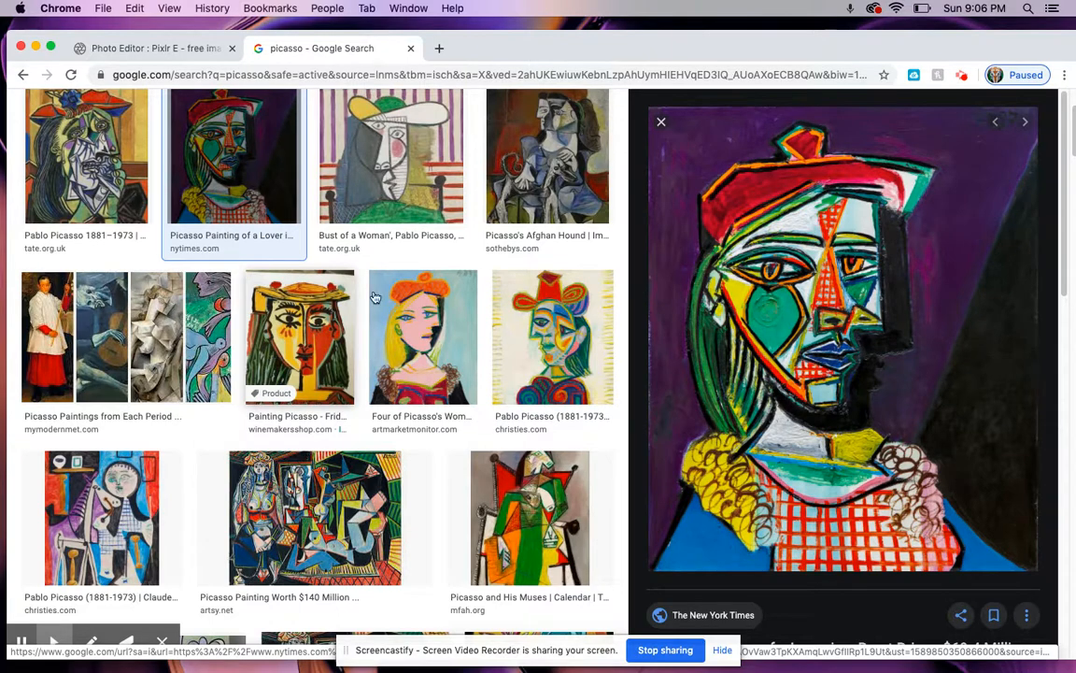
click(115, 165)
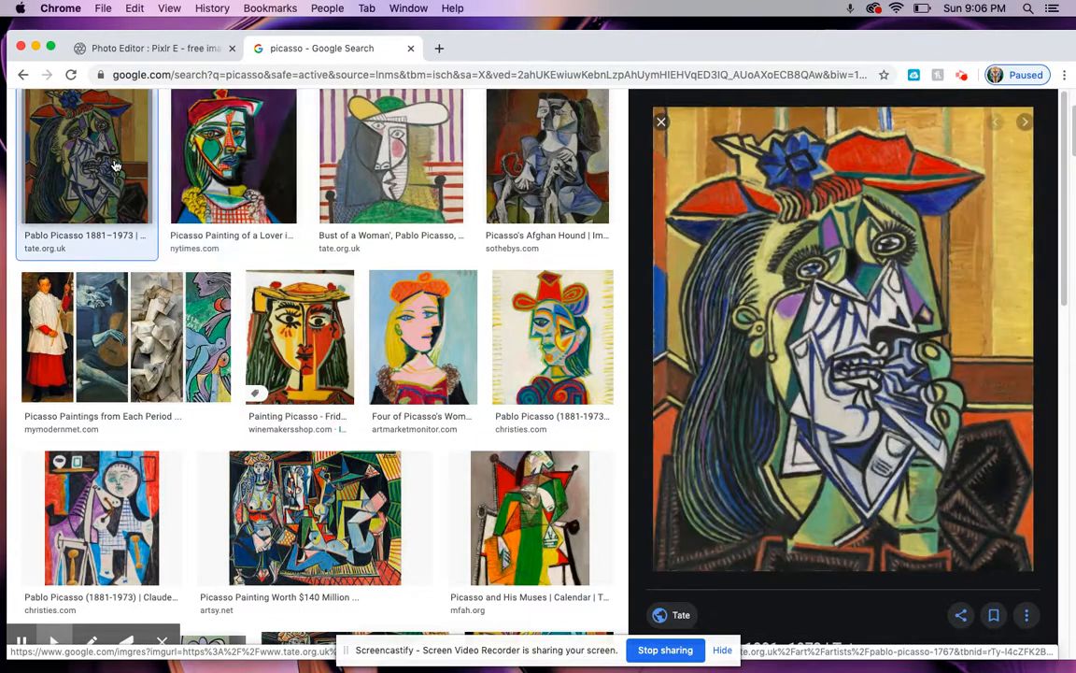
Switch to the Pixlr E tab and start a new image with the Instagram story preset, 1080x1920
click(155, 49)
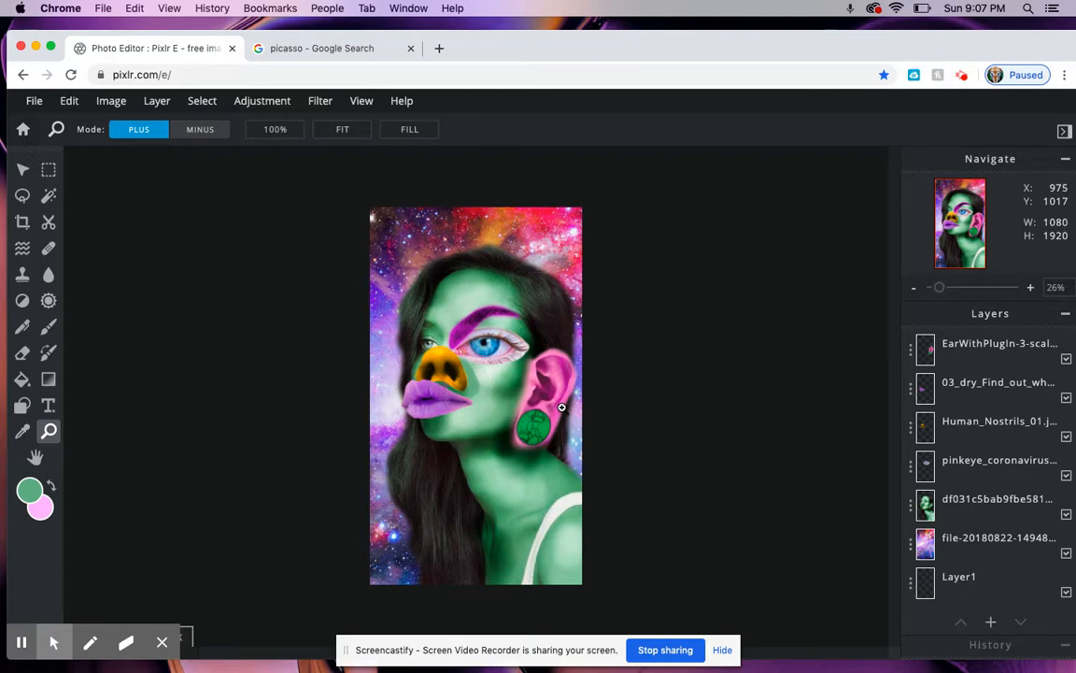
click(37, 101)
click(54, 129)
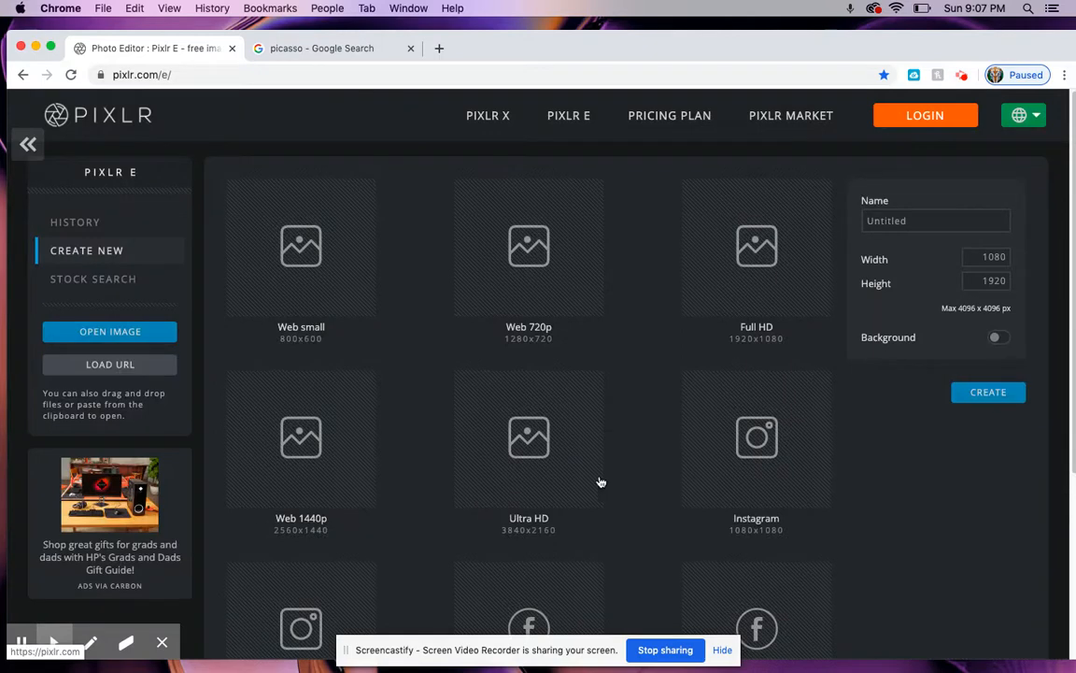
click(92, 250)
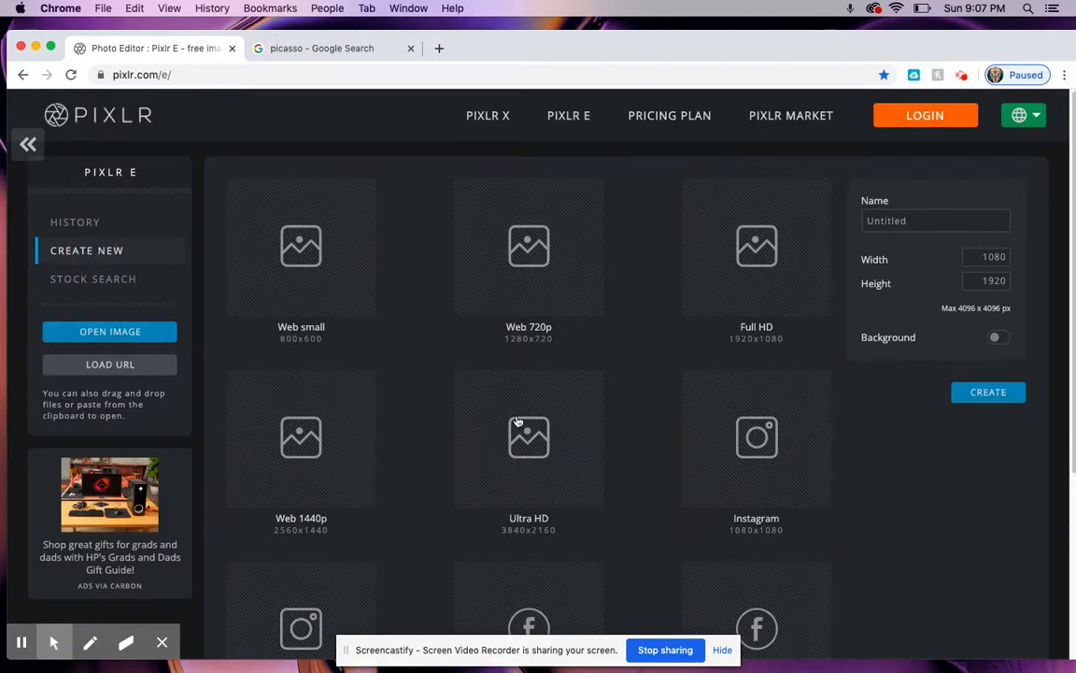
scroll(457, 497, down, 5)
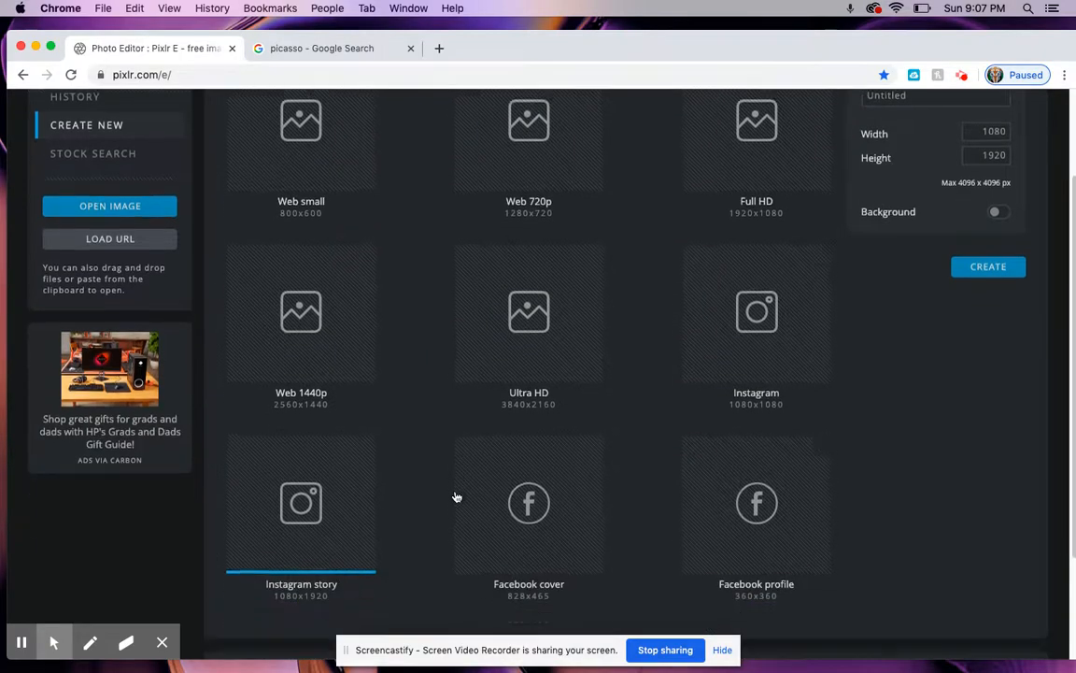
click(341, 367)
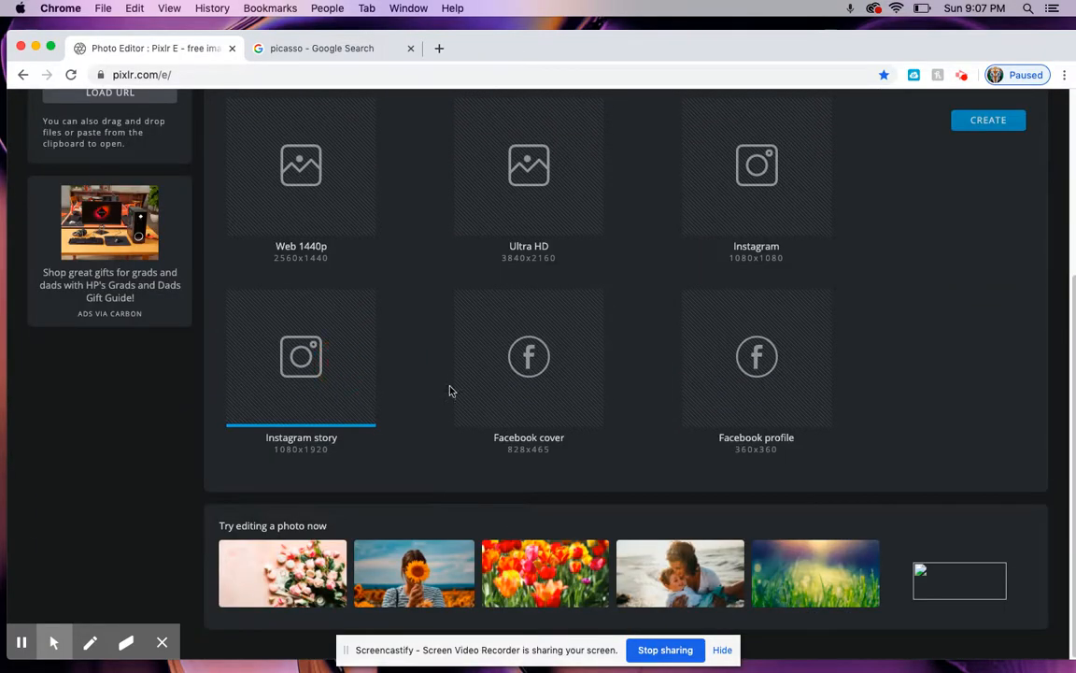
scroll(624, 439, up, 5)
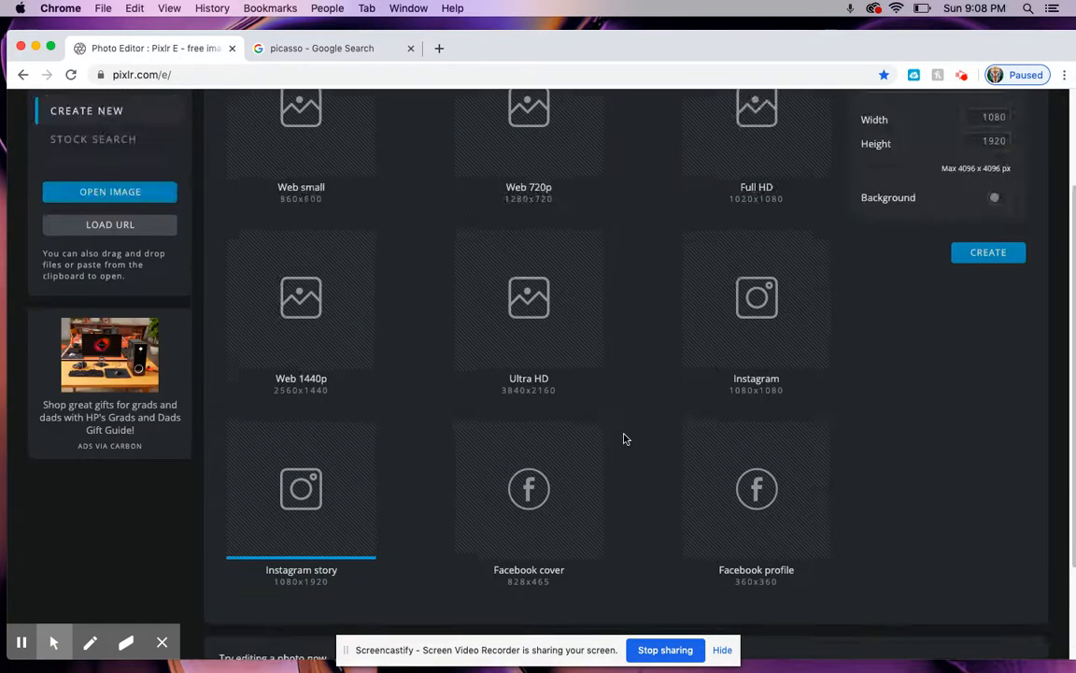
Name the new image "picasso face" and create it
click(908, 219)
drag(922, 222, 828, 211)
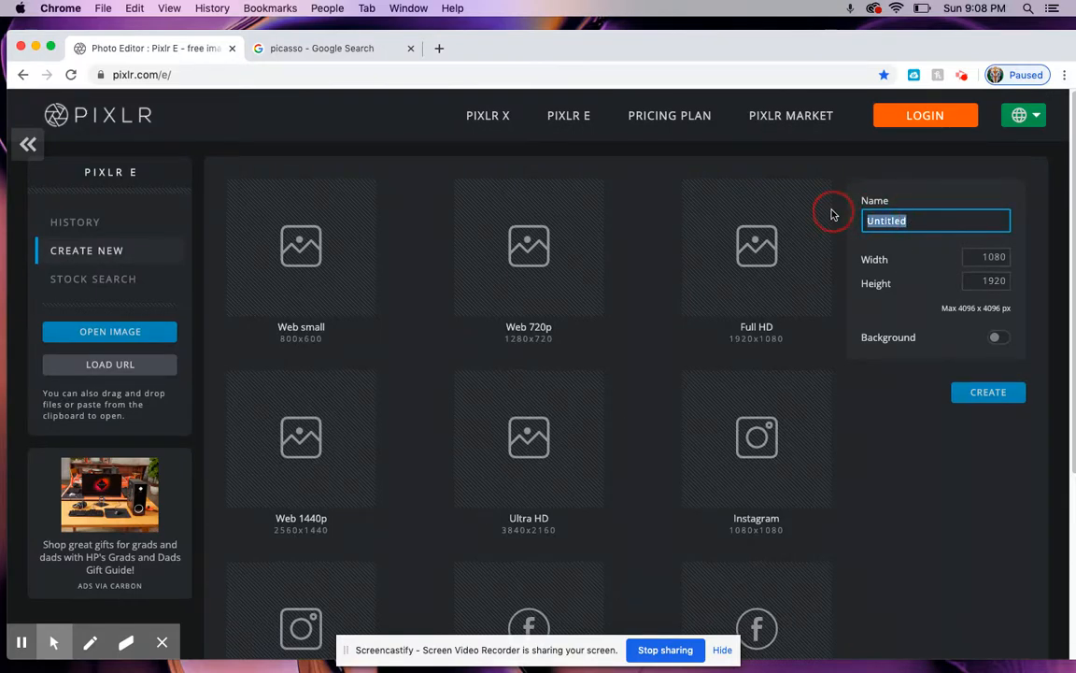
text(picasso face)
click(986, 394)
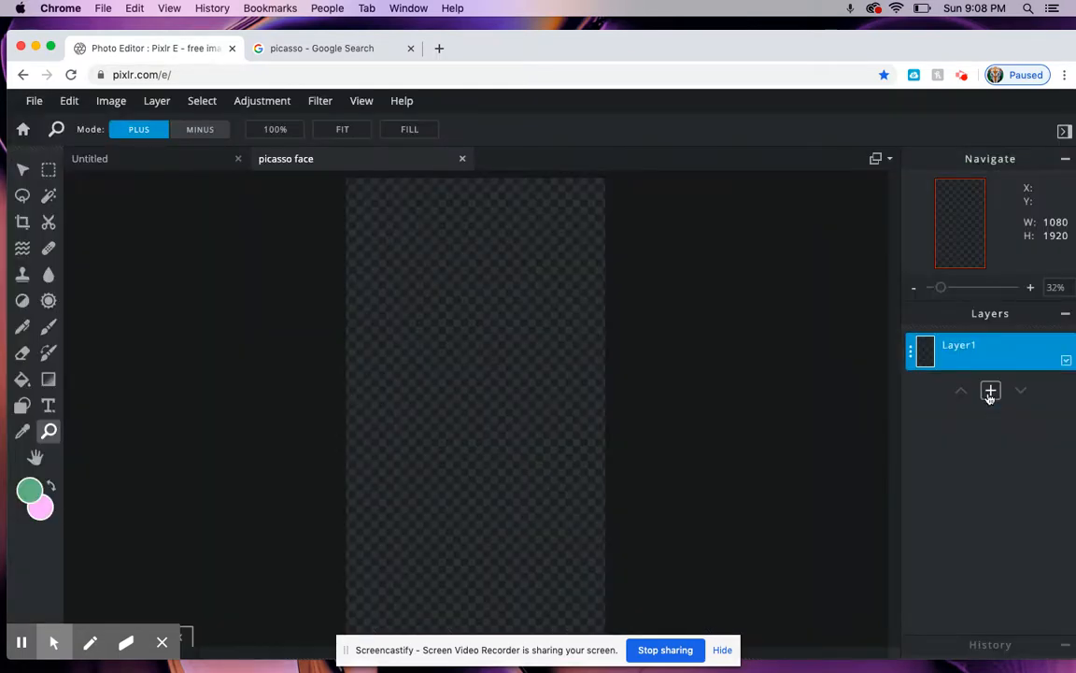
Search Google Images for "eye" in a new browser tab and preview the blue eye photo from Vision Eye Institute
click(342, 48)
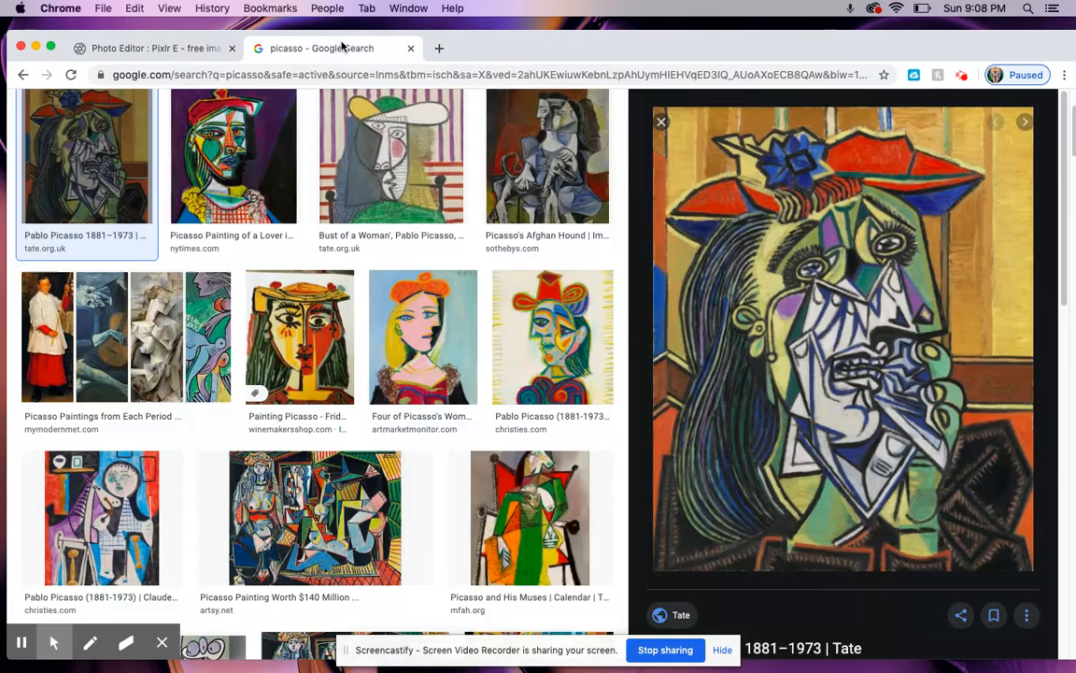
click(439, 48)
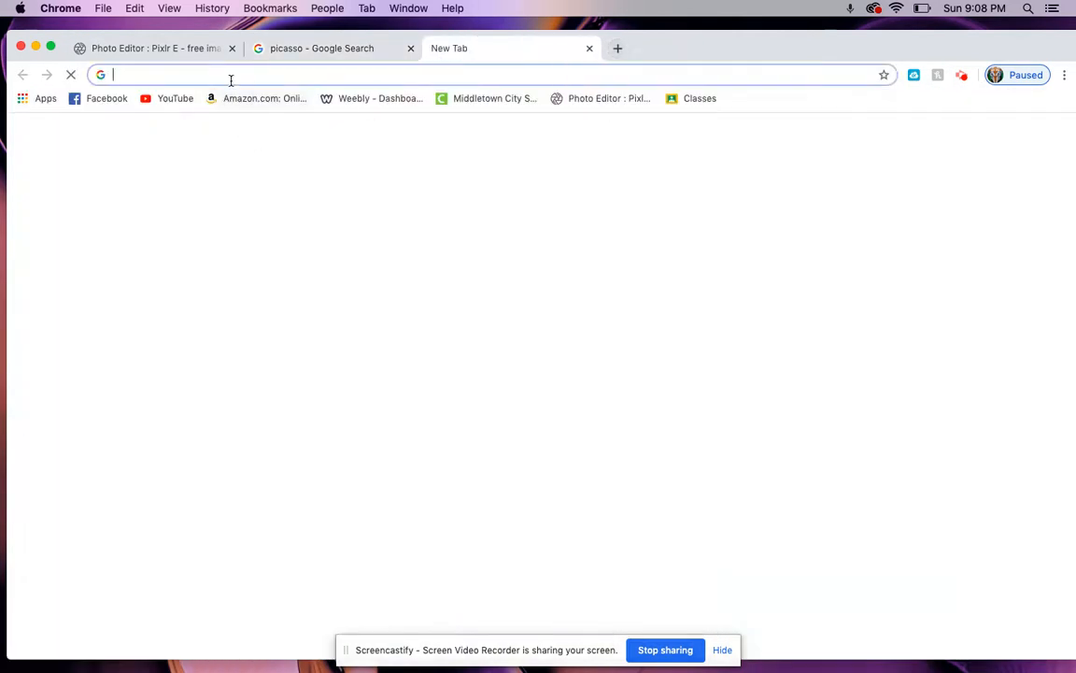
text(eye)
key(Return)
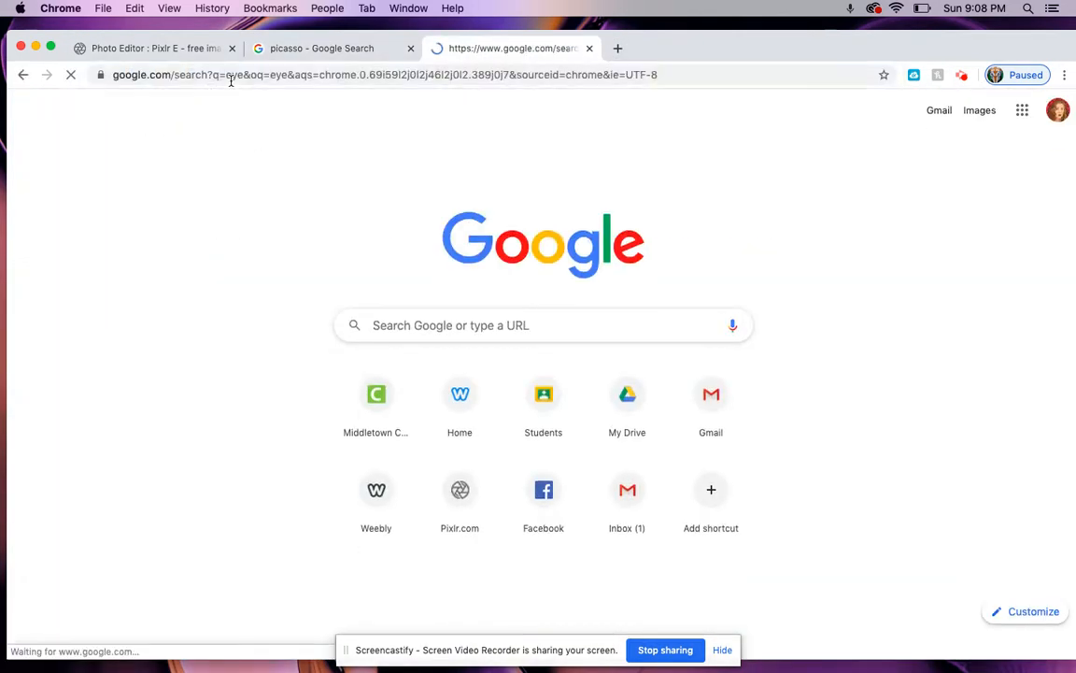
click(217, 165)
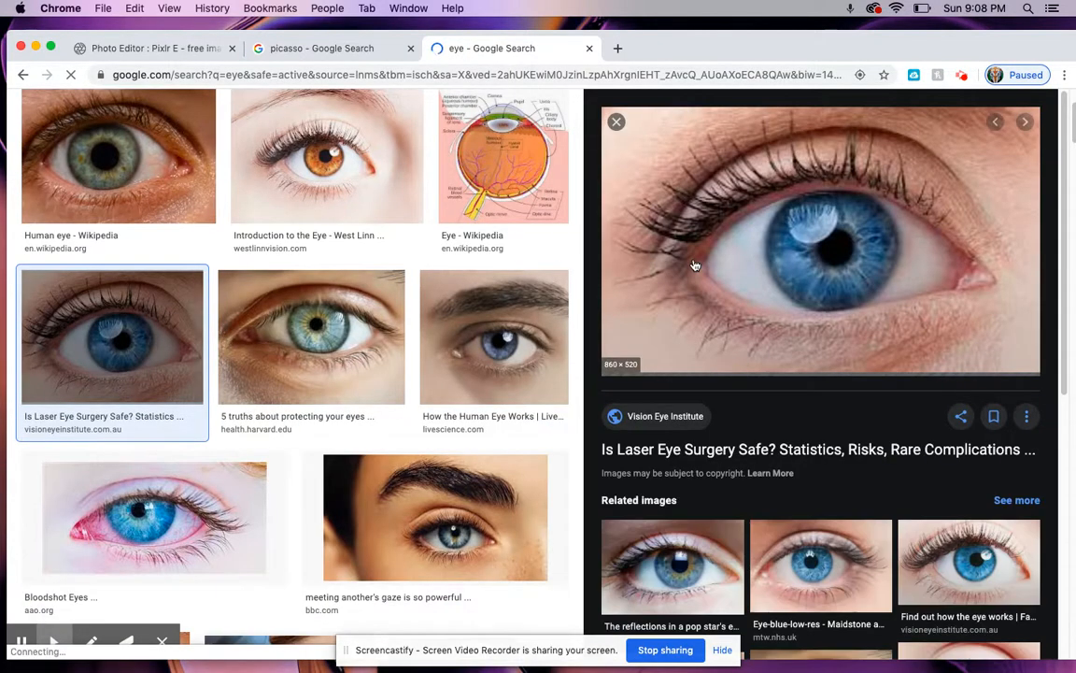
right_click(694, 260)
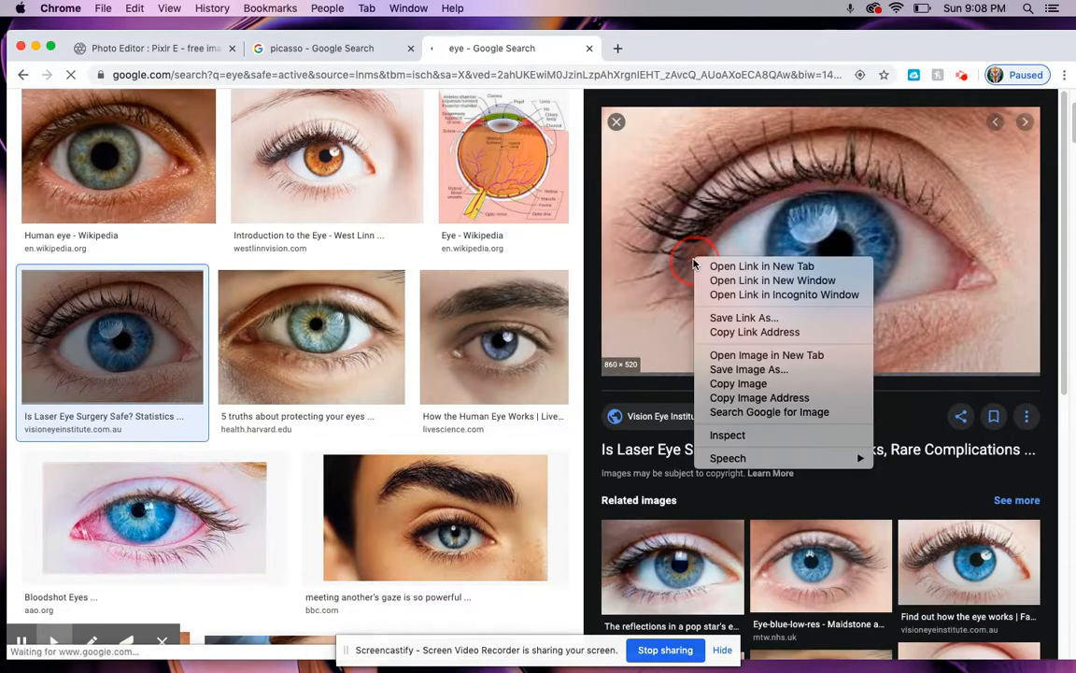
click(762, 372)
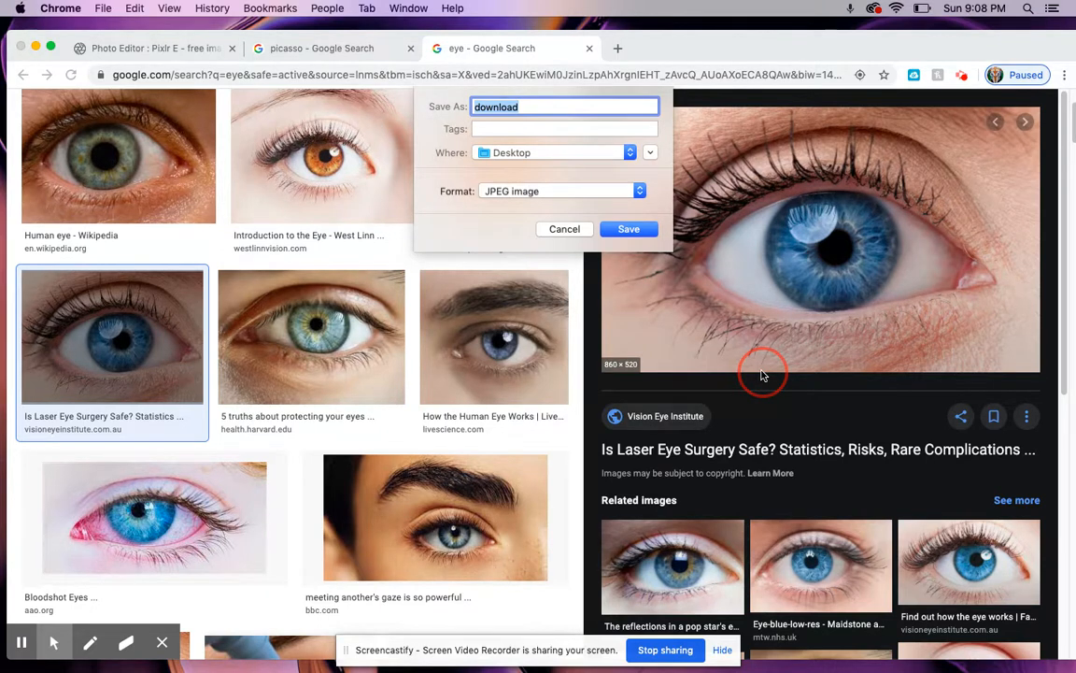
click(564, 229)
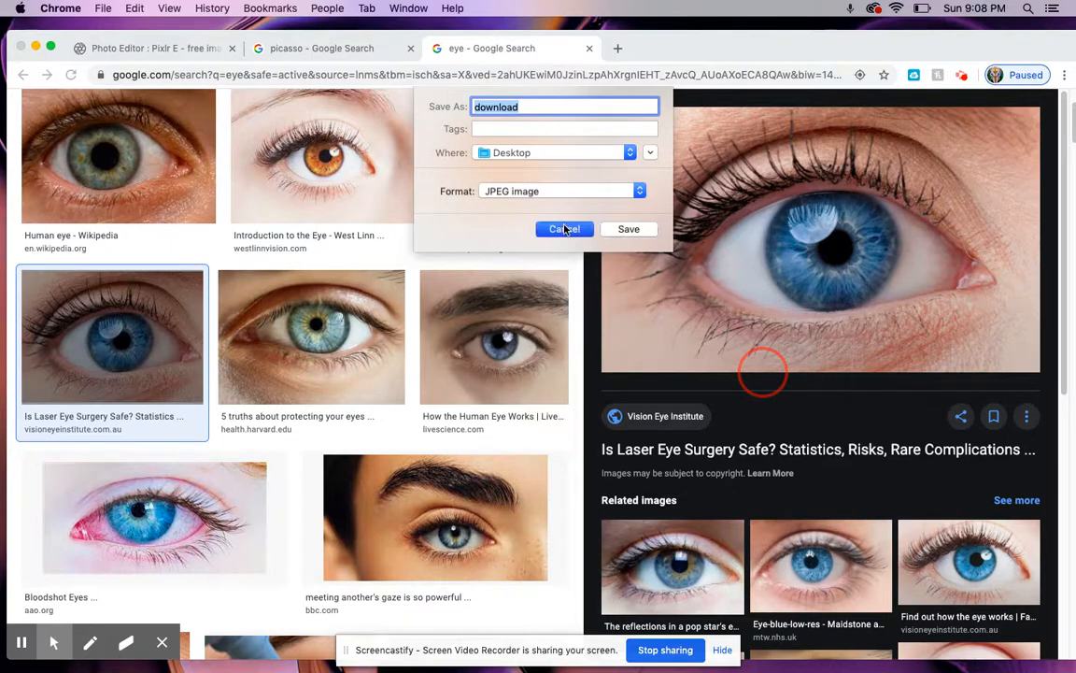
click(590, 49)
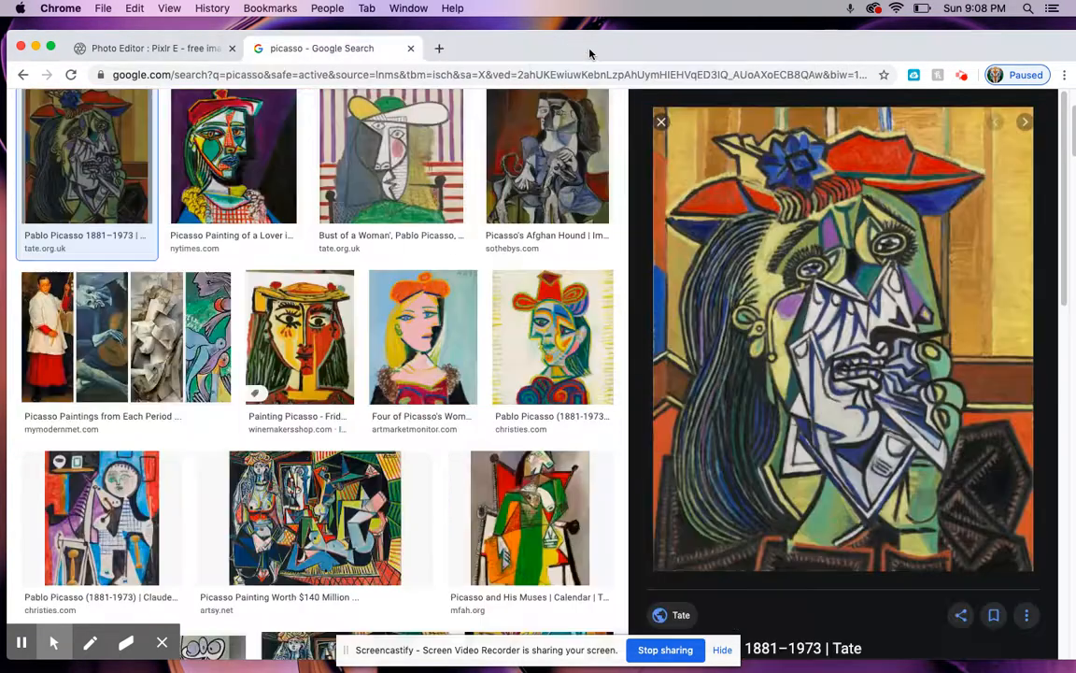
Return to Pixlr E and add the woman's portrait, the JPG on the Desktop starting with df031c5bab9fbe5, as an image layer
click(178, 47)
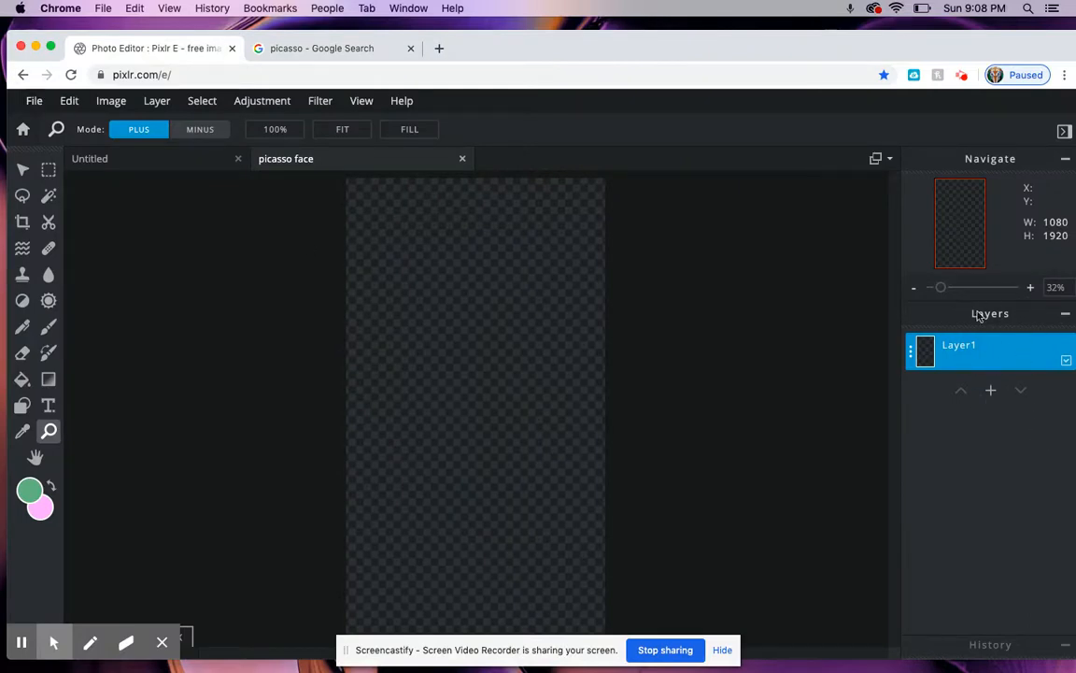
click(992, 392)
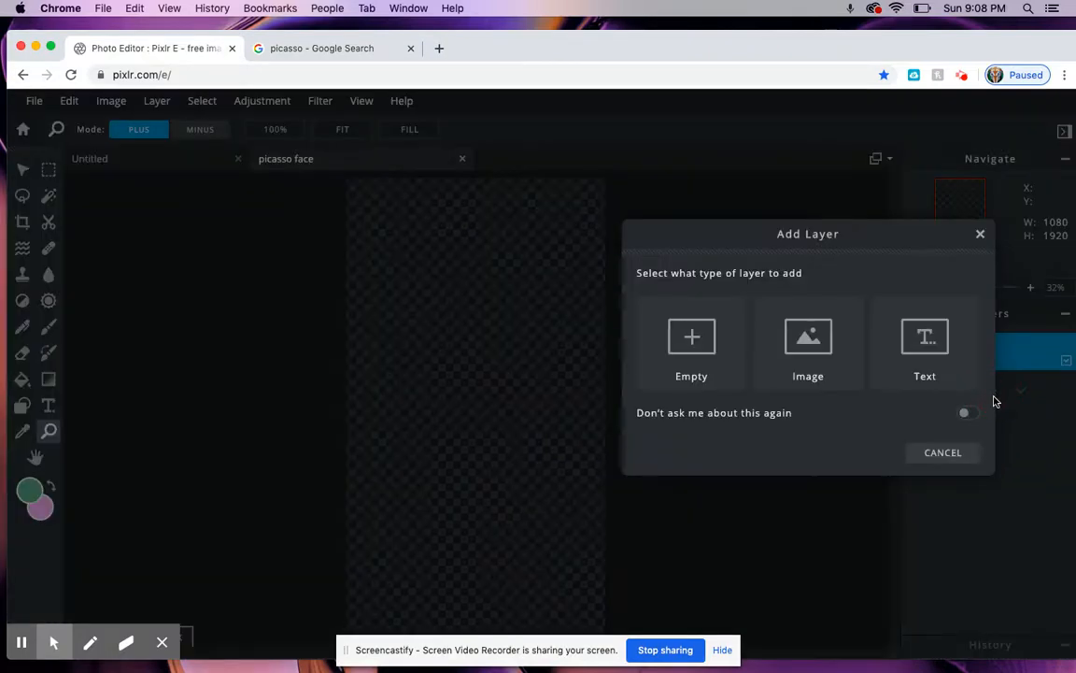
click(808, 345)
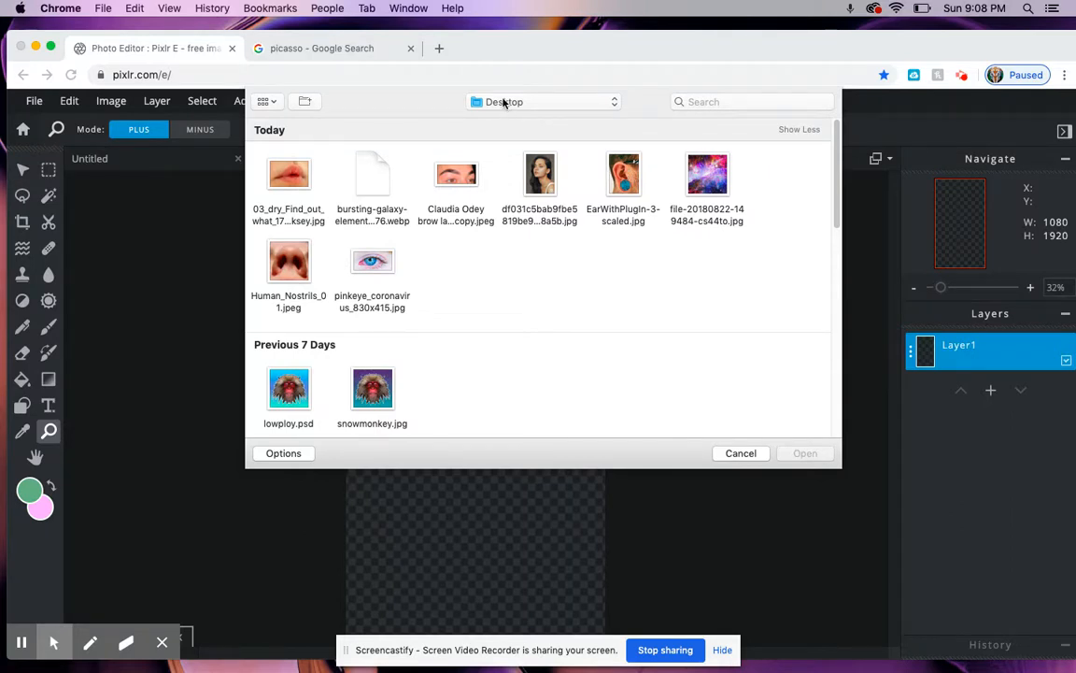
click(542, 177)
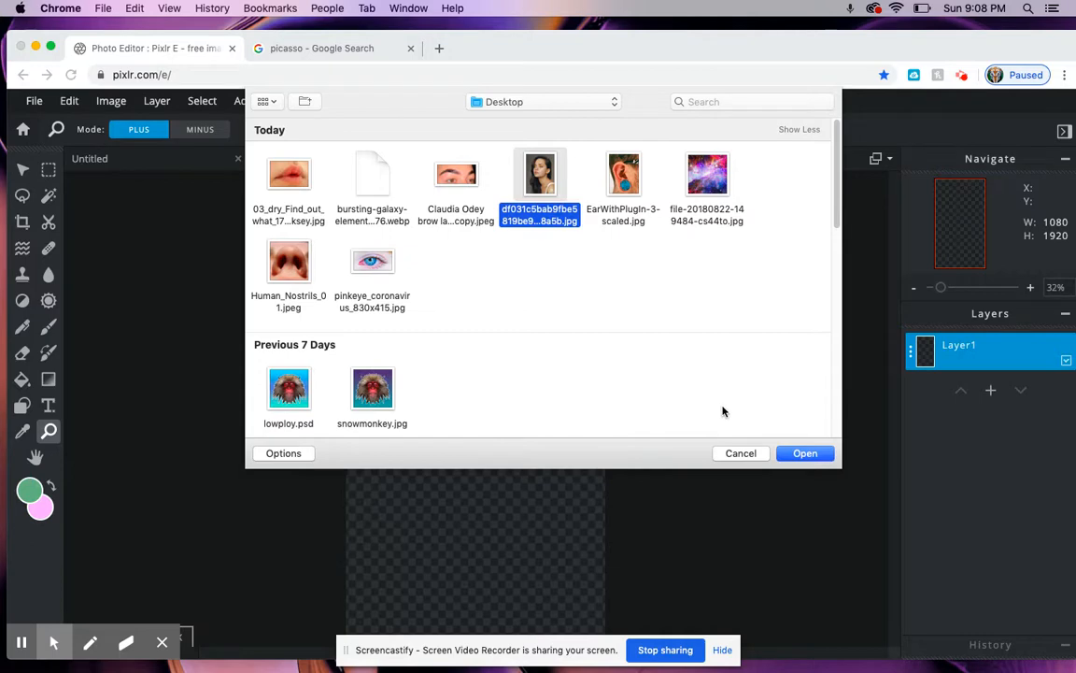
click(802, 453)
Enlarge the portrait layer to about 1402 x 1954 px and position it to cover the whole canvas
drag(547, 314, 682, 189)
drag(530, 343, 458, 482)
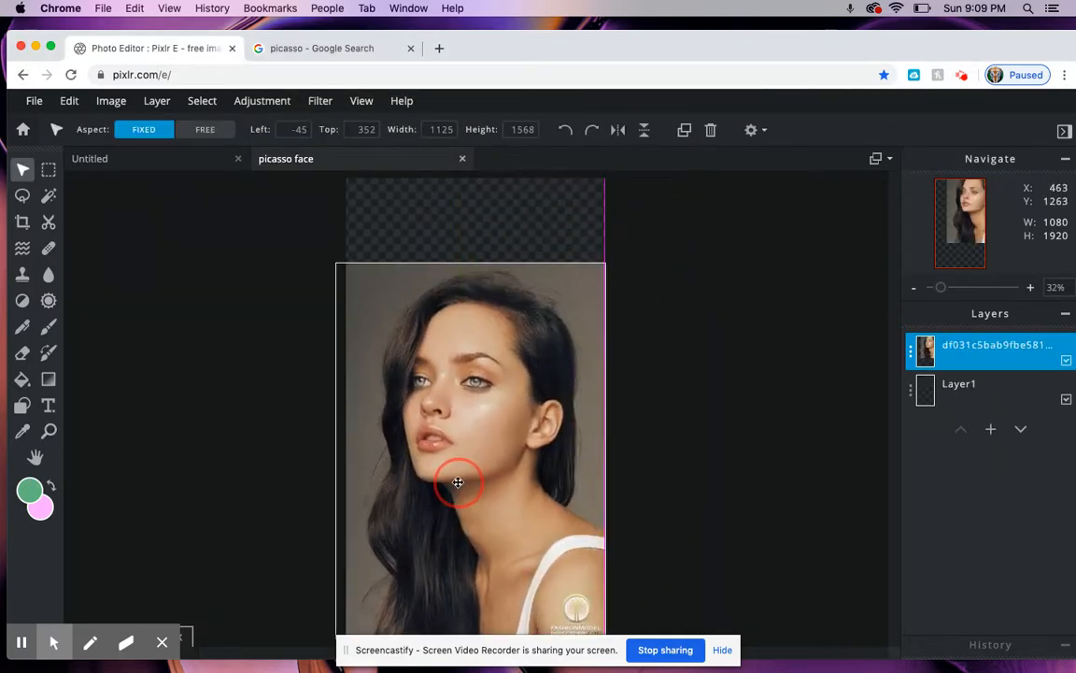
scroll(457, 483, up, 3)
scroll(458, 482, down, 3)
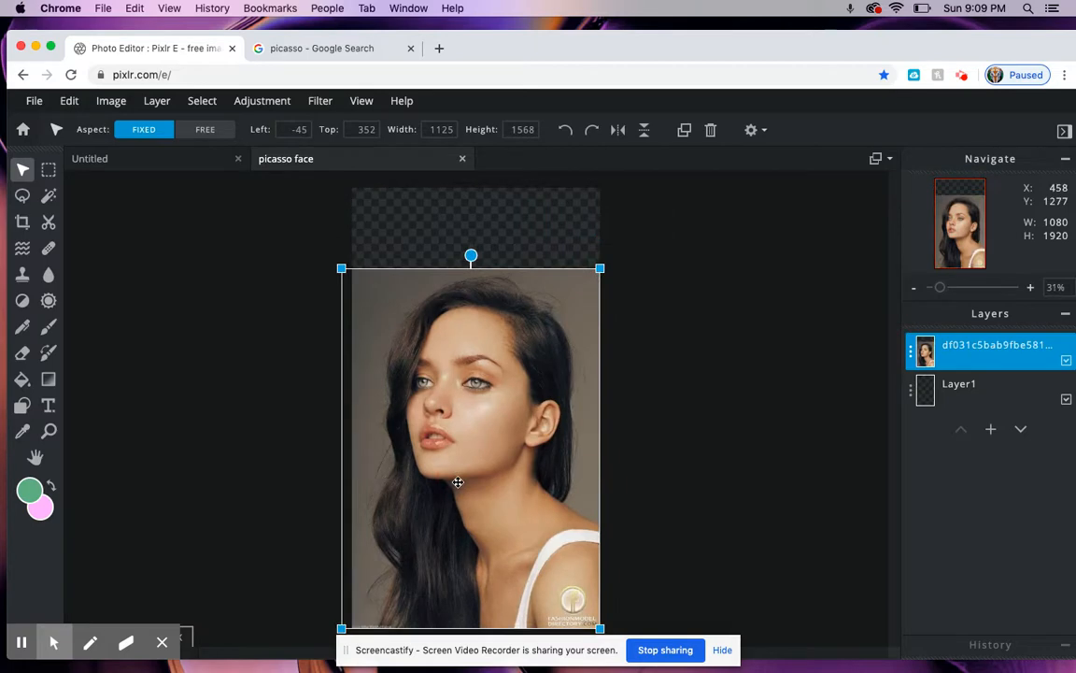
click(722, 650)
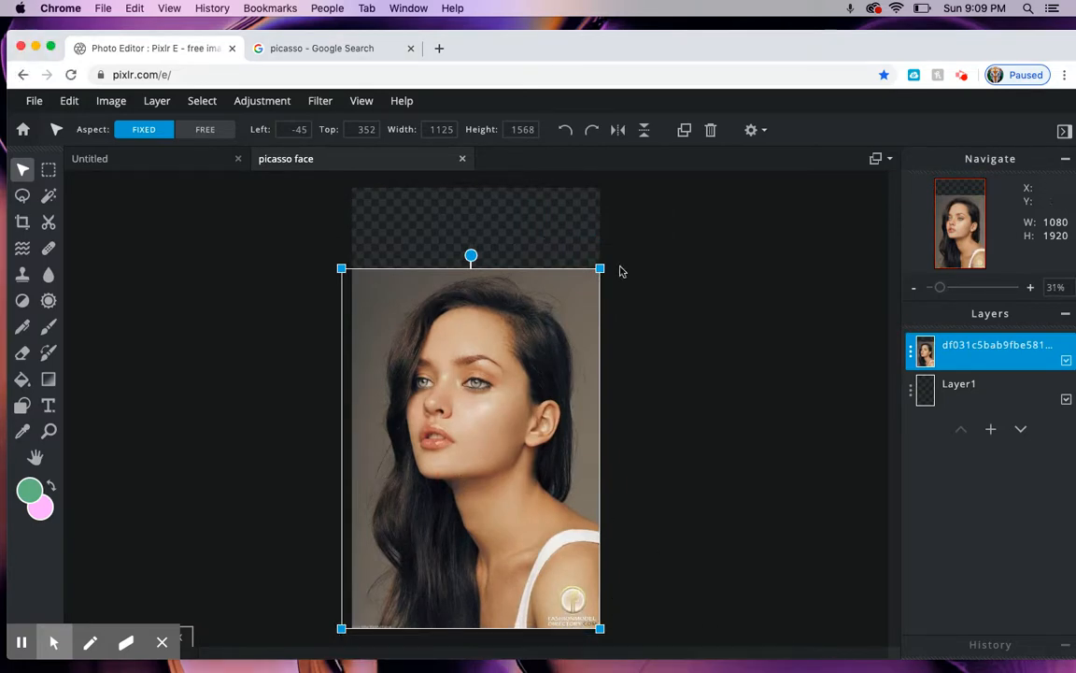
drag(600, 268, 654, 228)
mouse_move(565, 314)
mouse_down()
mouse_move(528, 308)
mouse_move(553, 310)
mouse_up()
drag(642, 185, 650, 181)
mouse_move(547, 355)
mouse_down()
mouse_move(548, 372)
mouse_move(542, 363)
mouse_up()
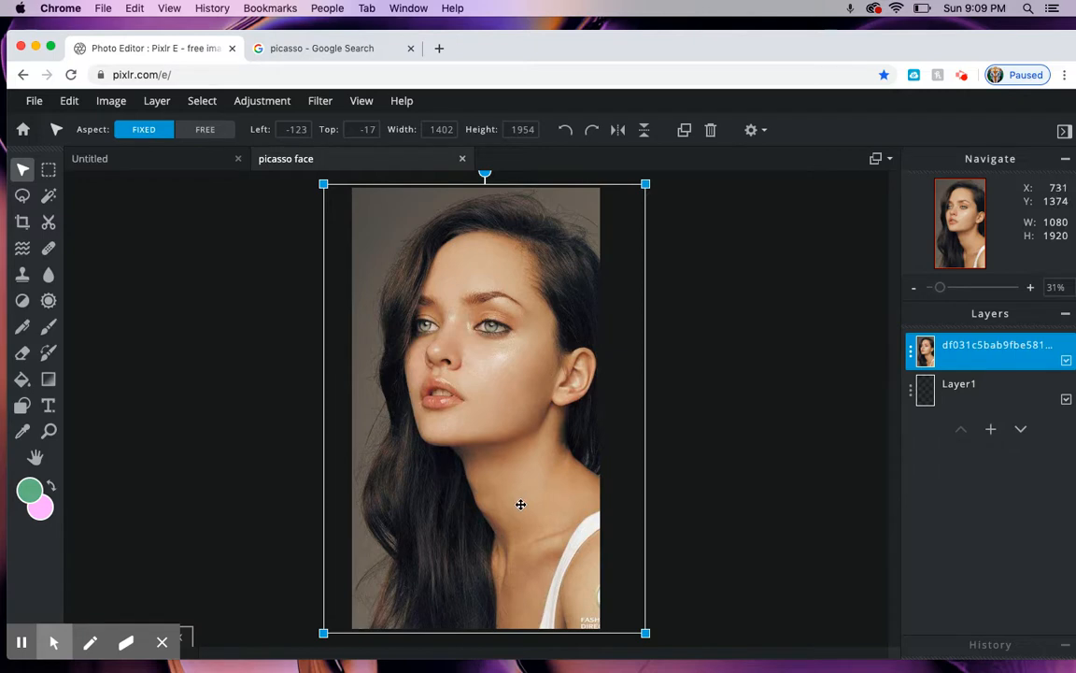
click(701, 440)
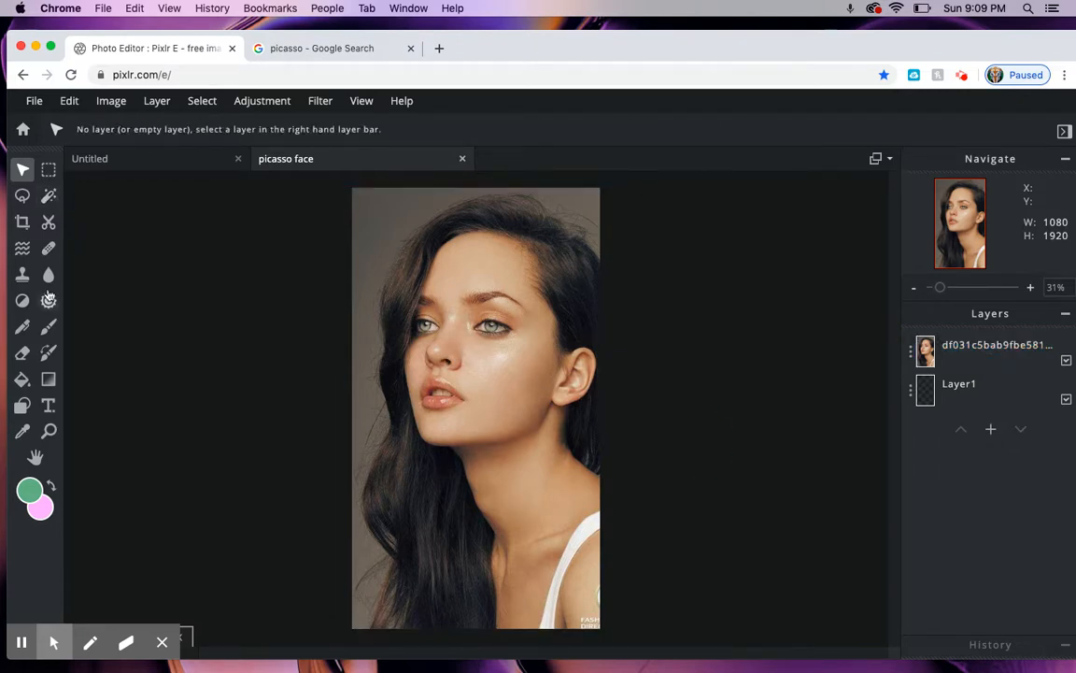
Erase the grey background in the upper-left corner of the portrait layer with the Eraser
click(23, 352)
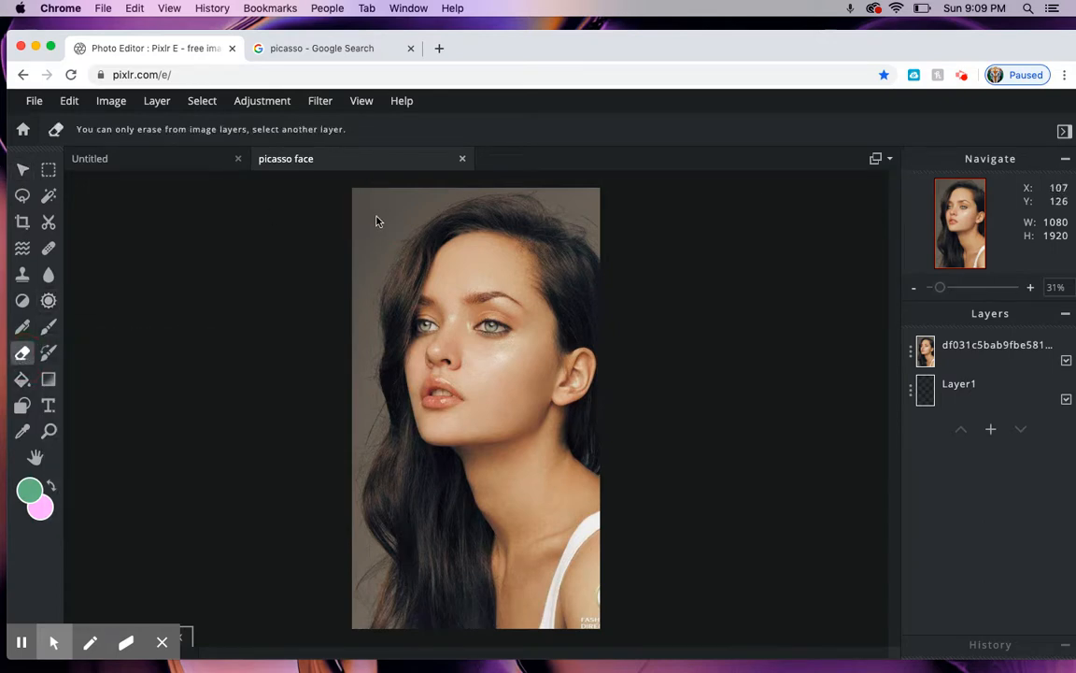
click(990, 350)
mouse_move(385, 200)
mouse_down()
mouse_move(370, 187)
mouse_move(411, 168)
mouse_move(442, 185)
mouse_move(345, 294)
mouse_up()
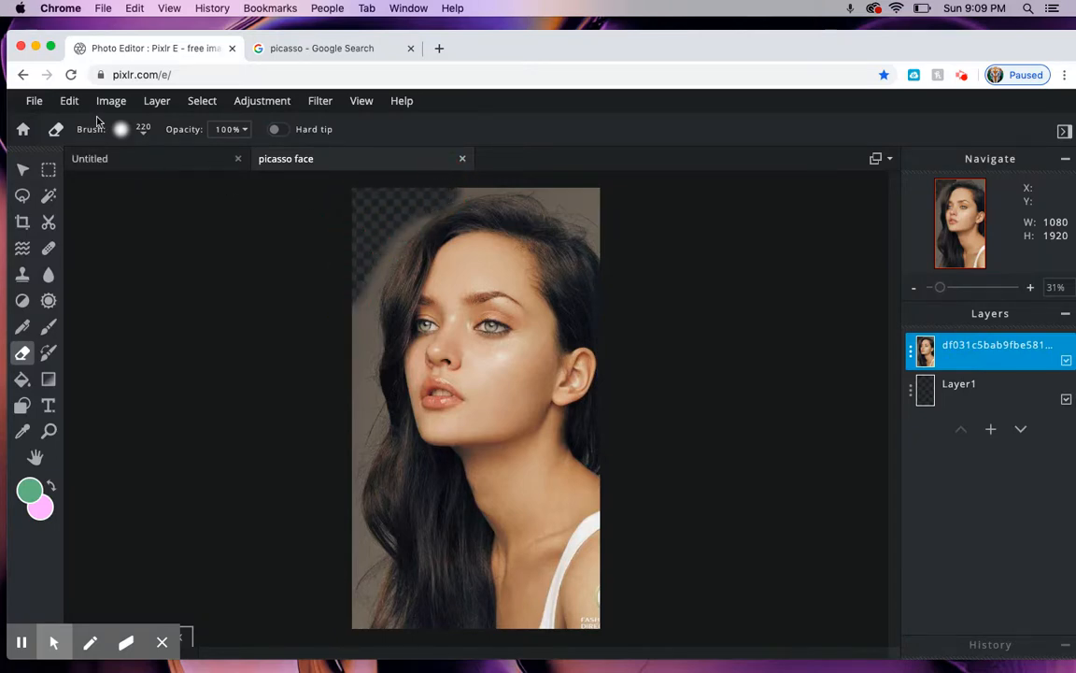
Erase the remaining grey background around the woman's hair using a 231 px eraser brush with 40% softness
click(121, 129)
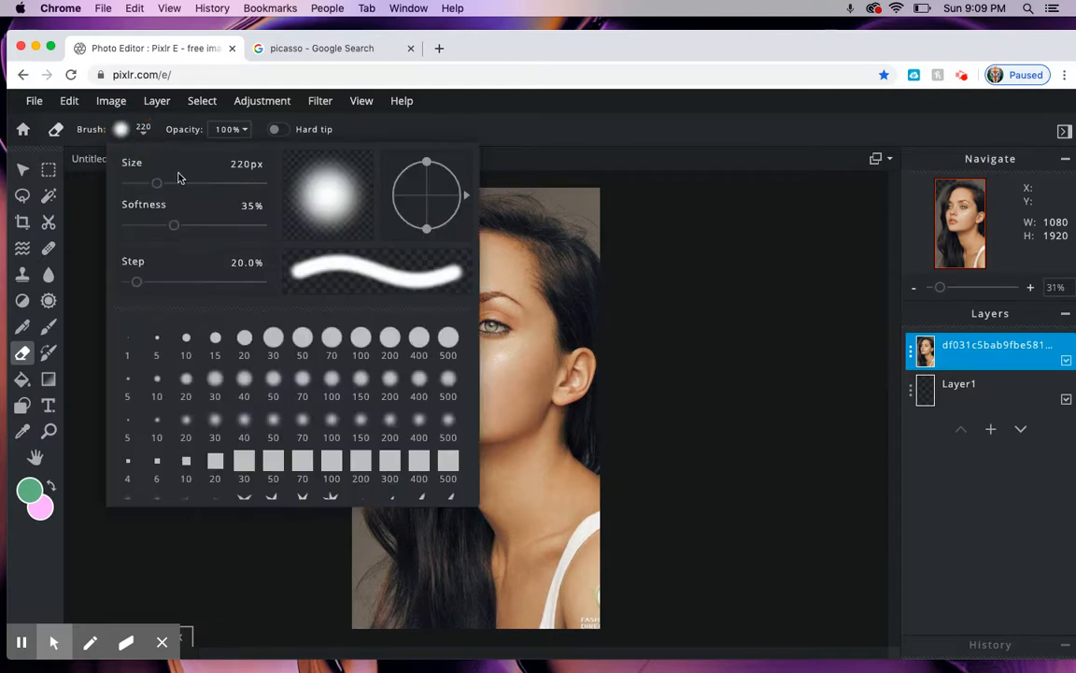
mouse_move(156, 182)
mouse_down()
mouse_move(192, 182)
mouse_move(154, 183)
mouse_up()
mouse_move(180, 232)
mouse_down()
mouse_move(148, 224)
mouse_move(183, 235)
mouse_move(181, 227)
mouse_up()
drag(155, 182, 158, 182)
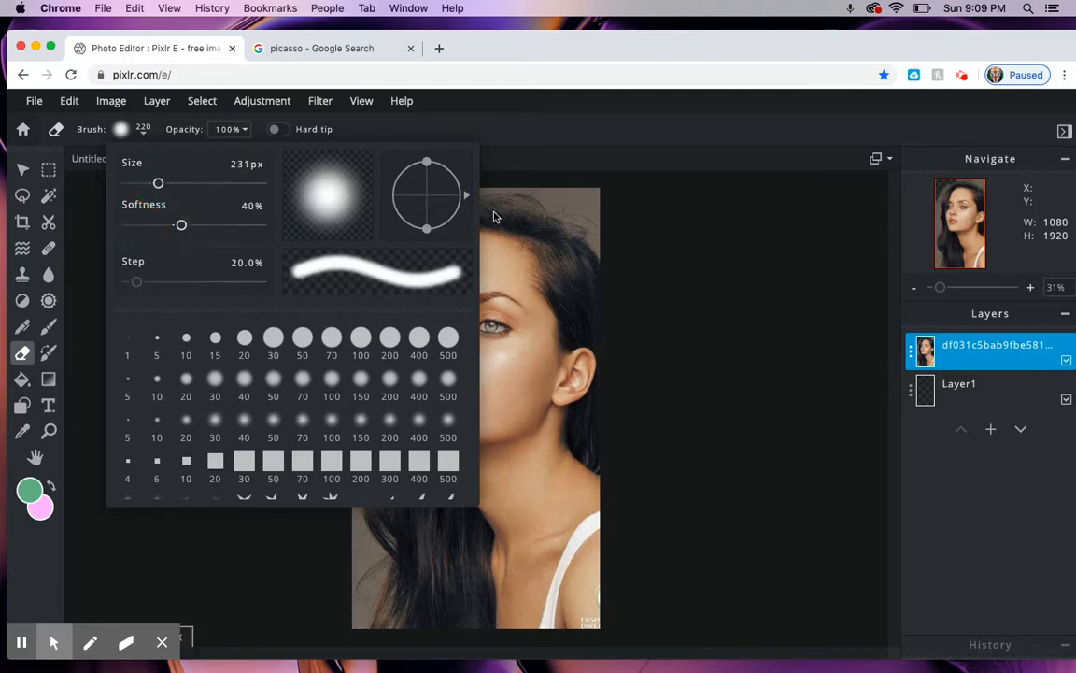
click(574, 206)
mouse_move(604, 207)
mouse_down()
mouse_move(572, 190)
mouse_move(585, 206)
mouse_move(556, 195)
mouse_move(593, 226)
mouse_move(573, 221)
mouse_move(611, 266)
mouse_move(554, 198)
mouse_move(510, 187)
mouse_move(439, 201)
mouse_up()
mouse_move(455, 204)
mouse_down()
mouse_move(395, 239)
mouse_move(379, 275)
mouse_move(362, 393)
mouse_up()
mouse_move(392, 256)
mouse_down()
mouse_move(370, 324)
mouse_move(379, 413)
mouse_move(335, 512)
mouse_move(375, 370)
mouse_move(348, 488)
mouse_move(361, 461)
mouse_move(356, 495)
mouse_move(375, 552)
mouse_move(337, 642)
mouse_move(370, 534)
mouse_move(346, 624)
mouse_move(380, 581)
mouse_move(376, 634)
mouse_up()
drag(394, 579, 392, 631)
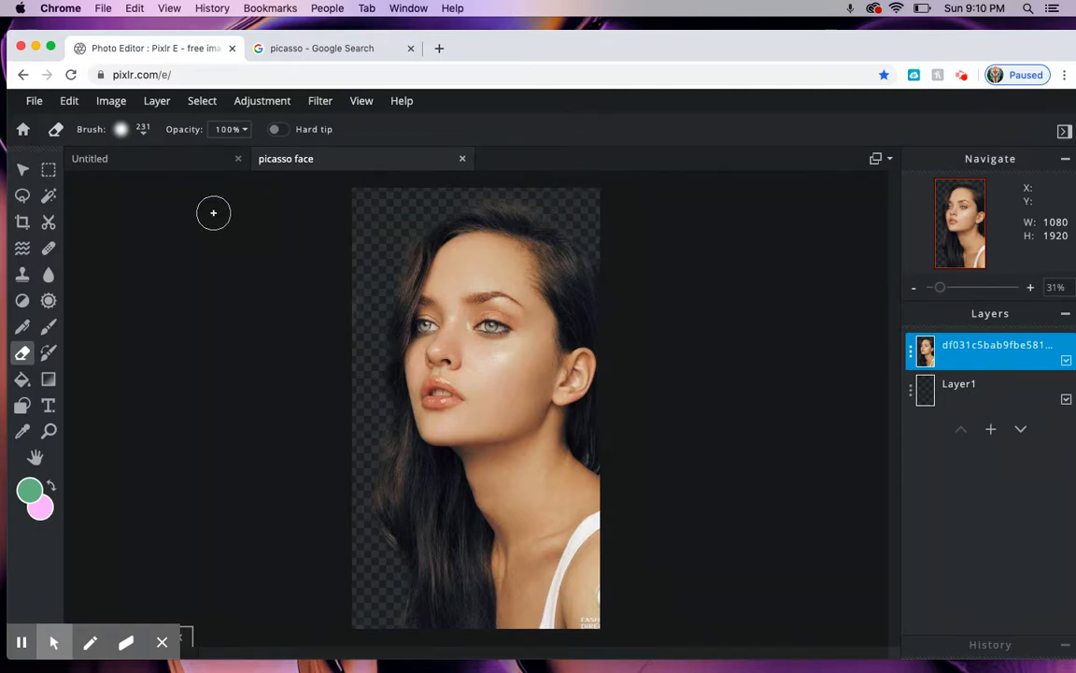
click(19, 168)
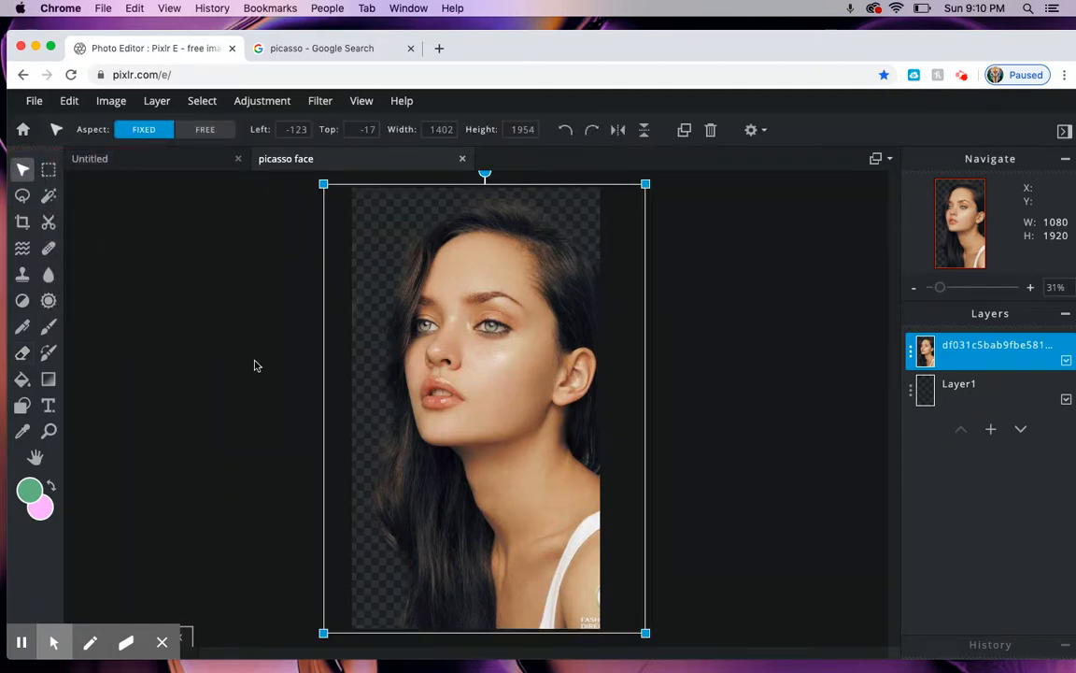
click(238, 336)
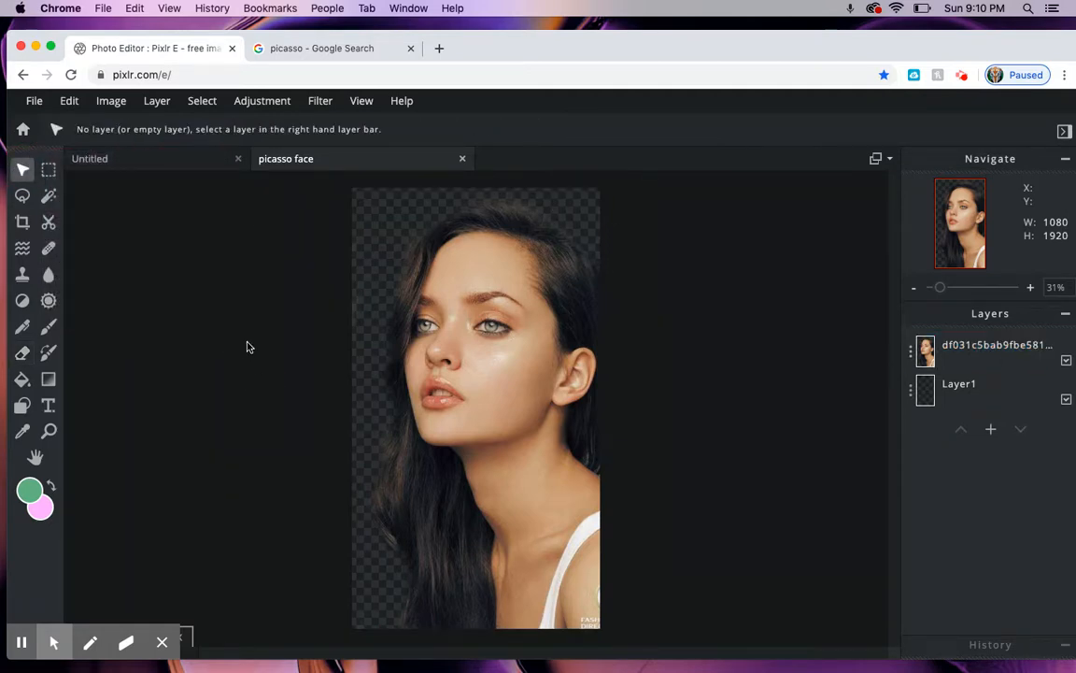
Add the Desktop eye photo pinkeye_coronavirus_830x415.jpg as a new image layer
click(991, 431)
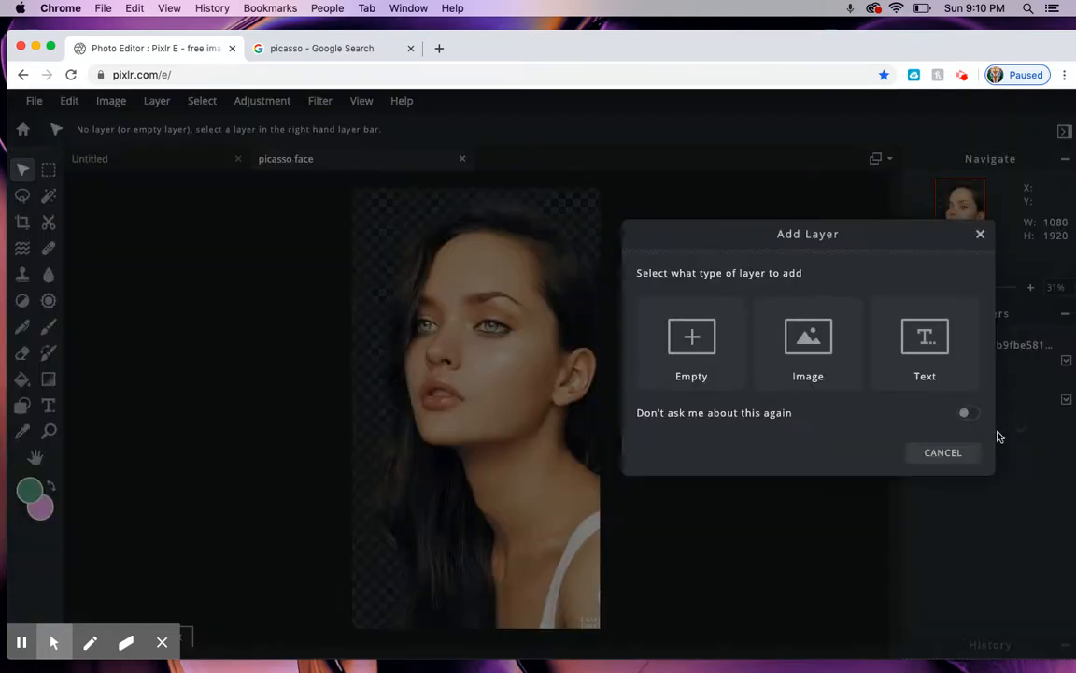
click(827, 362)
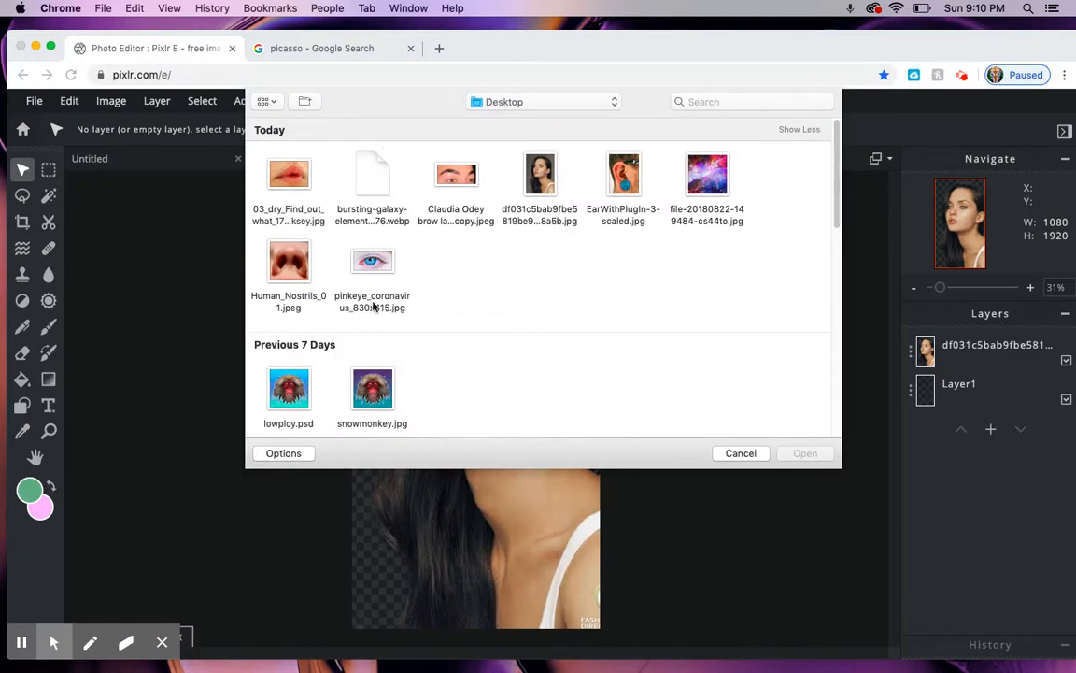
click(370, 264)
click(806, 453)
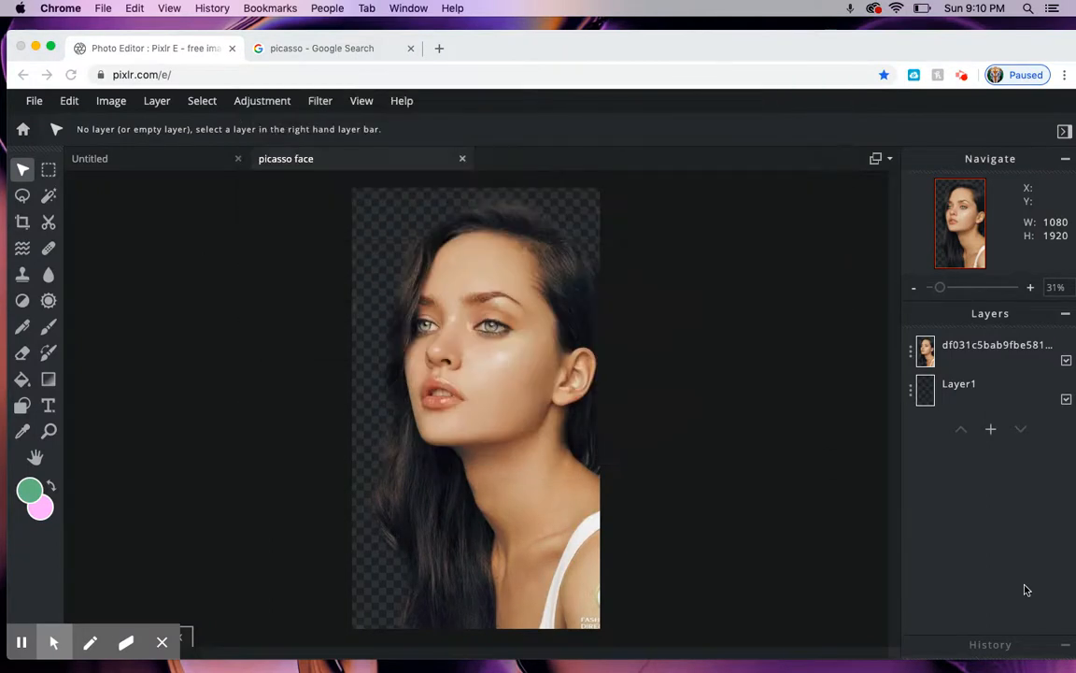
Scale the eye layer to about 768 x 384 px over the face and erase the skin surrounding the eye
drag(509, 391, 619, 332)
drag(530, 366, 489, 306)
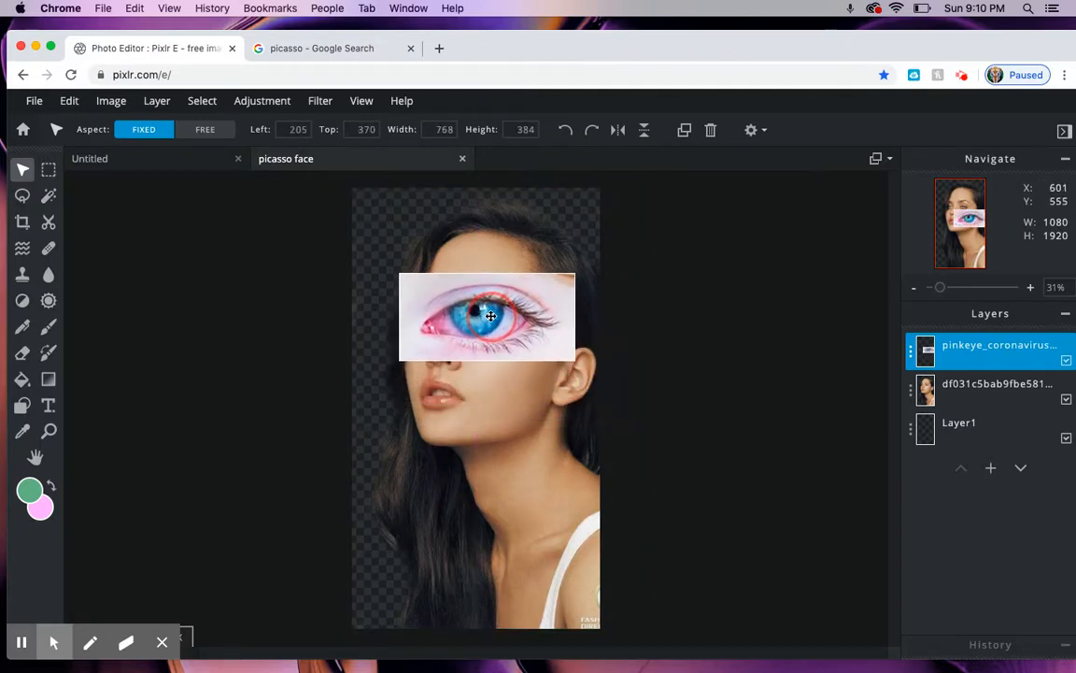
click(21, 353)
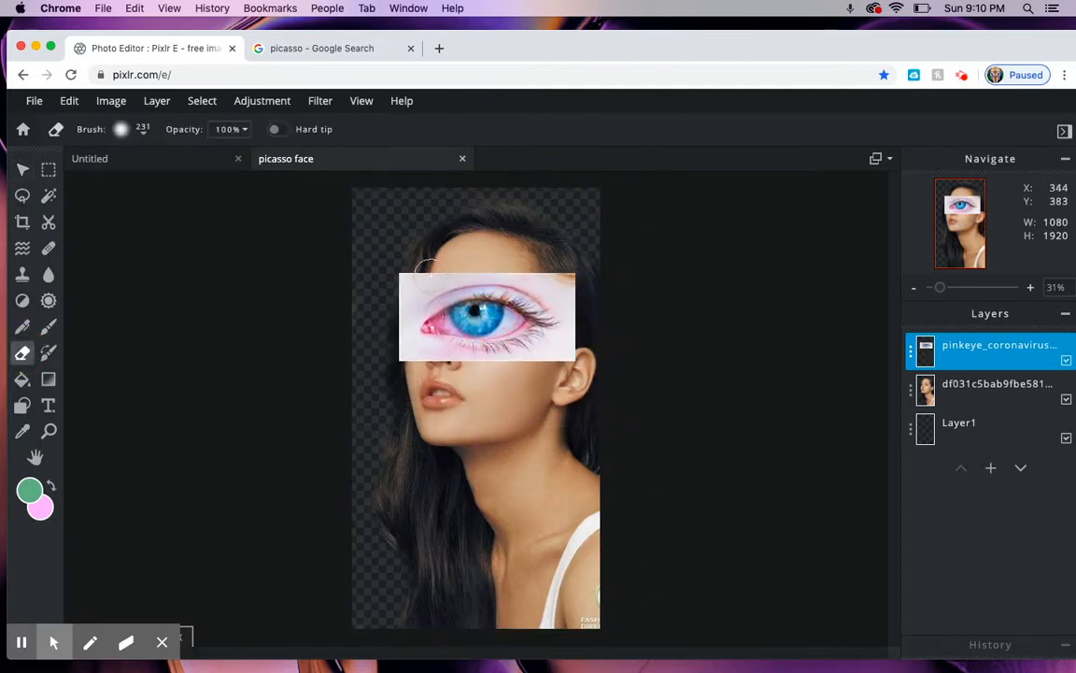
mouse_move(396, 283)
mouse_down()
mouse_move(436, 275)
mouse_move(510, 269)
mouse_move(592, 299)
mouse_move(576, 285)
mouse_move(558, 302)
mouse_move(545, 289)
mouse_move(570, 320)
mouse_move(536, 366)
mouse_move(584, 331)
mouse_move(545, 385)
mouse_move(570, 355)
mouse_move(503, 369)
mouse_move(447, 364)
mouse_move(393, 340)
mouse_move(408, 299)
mouse_move(420, 285)
mouse_move(397, 327)
mouse_move(430, 280)
mouse_move(512, 269)
mouse_move(553, 280)
mouse_move(567, 342)
mouse_move(554, 363)
mouse_move(453, 284)
mouse_move(497, 335)
mouse_up()
Resize the cut-out eye to about 651 x 326 px, rotate it slightly clockwise and place it over the woman's eye nearer her ear
click(34, 172)
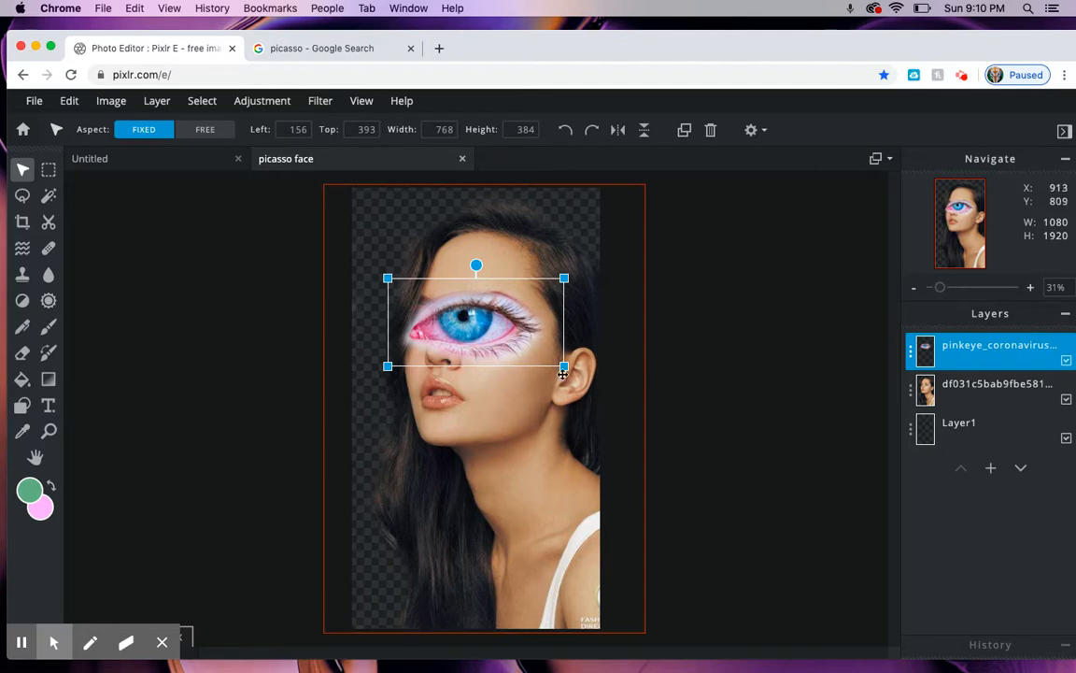
drag(565, 367, 601, 384)
drag(525, 343, 544, 328)
drag(616, 278, 551, 307)
drag(484, 354, 513, 336)
drag(506, 275, 514, 277)
mouse_move(502, 336)
mouse_down()
mouse_move(515, 274)
mouse_move(502, 339)
mouse_up()
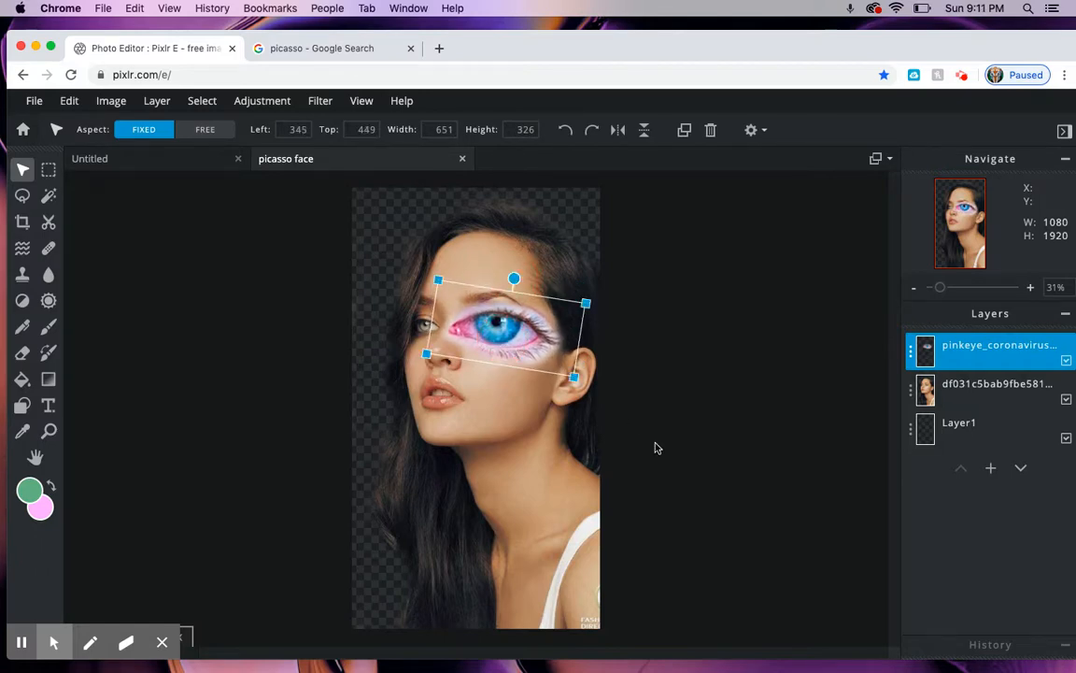
Examine the finished green-faced collage in the Untitled document up close, and return to the picasso face document
click(140, 164)
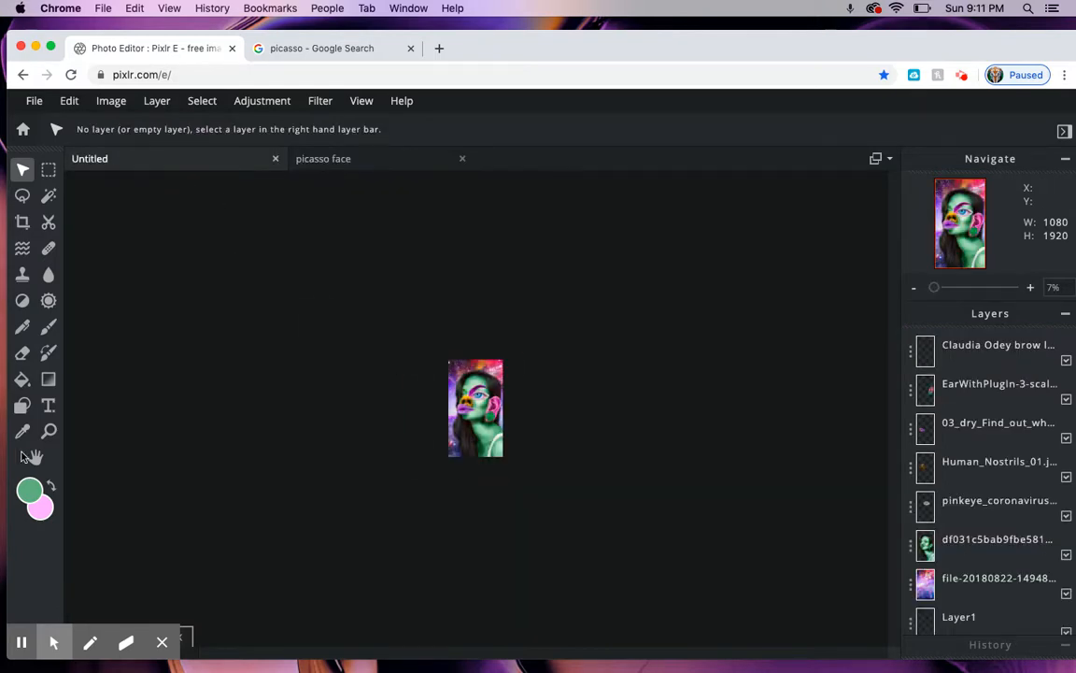
click(49, 430)
click(492, 416)
click(494, 417)
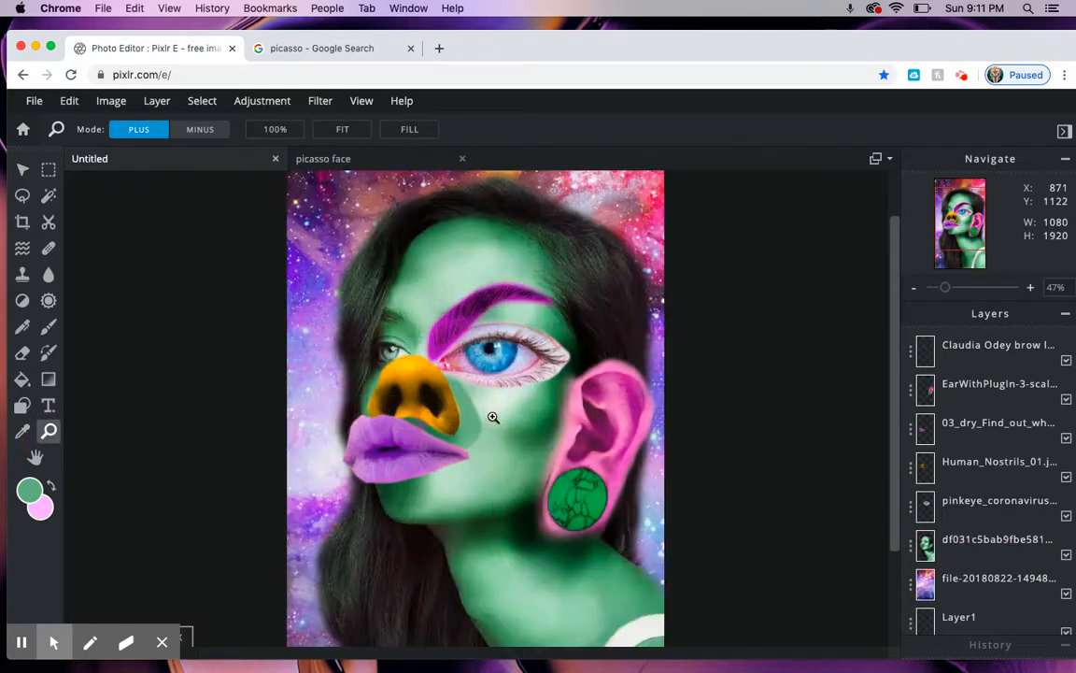
click(329, 167)
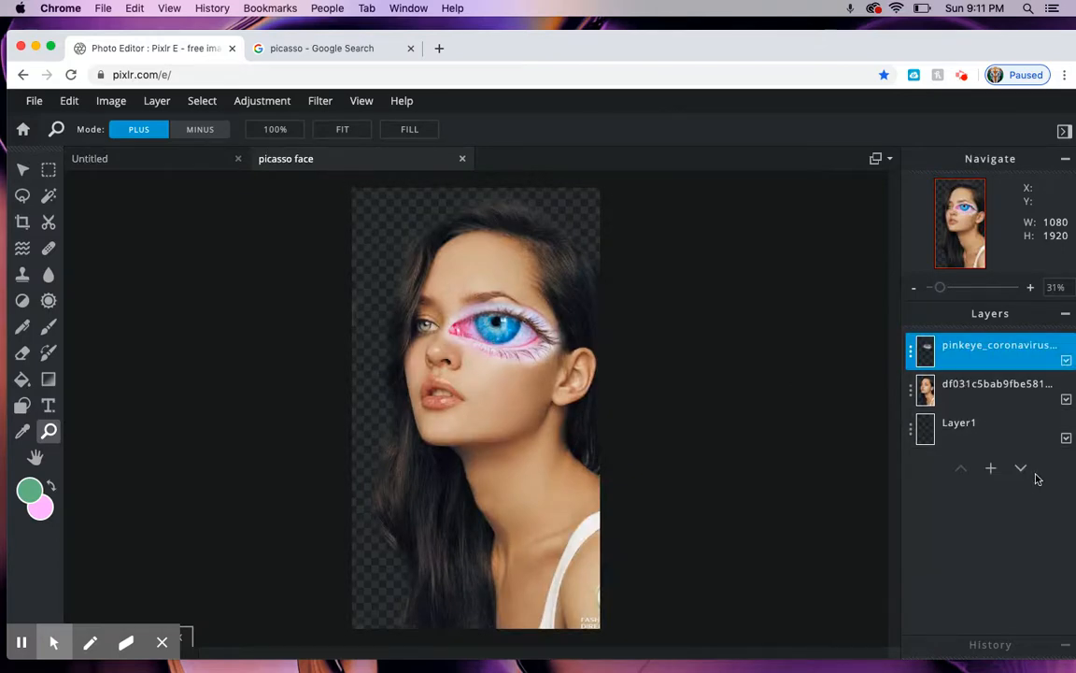
Add the Desktop ear photo EarWithPlugIn-3-scaled.jpg as a new image layer
click(990, 468)
click(805, 370)
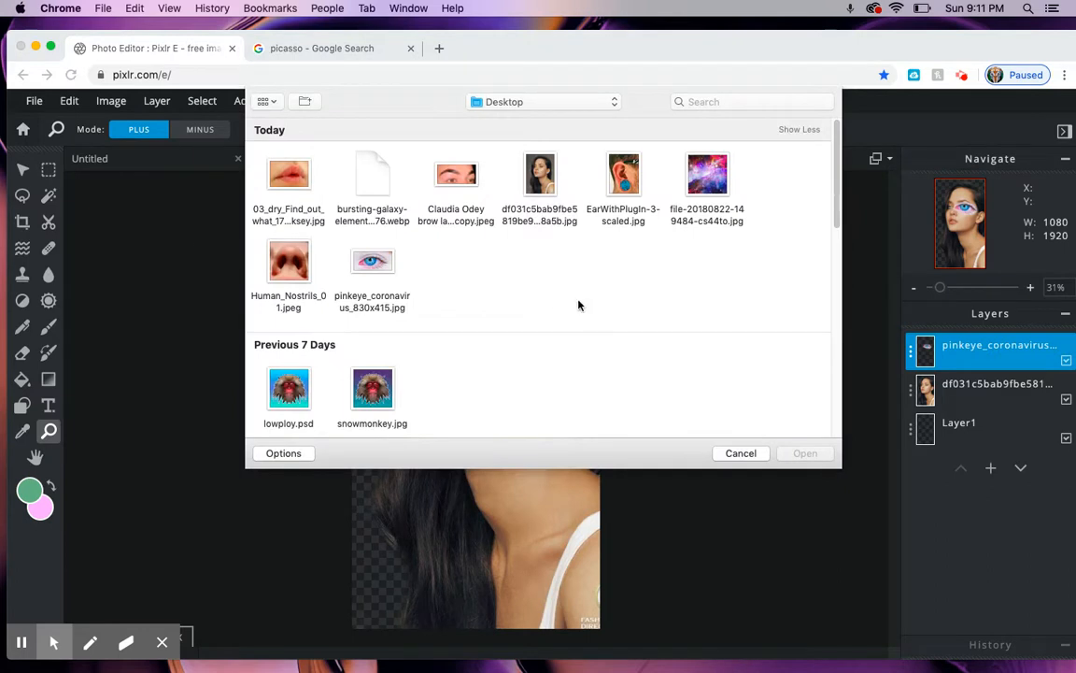
click(616, 175)
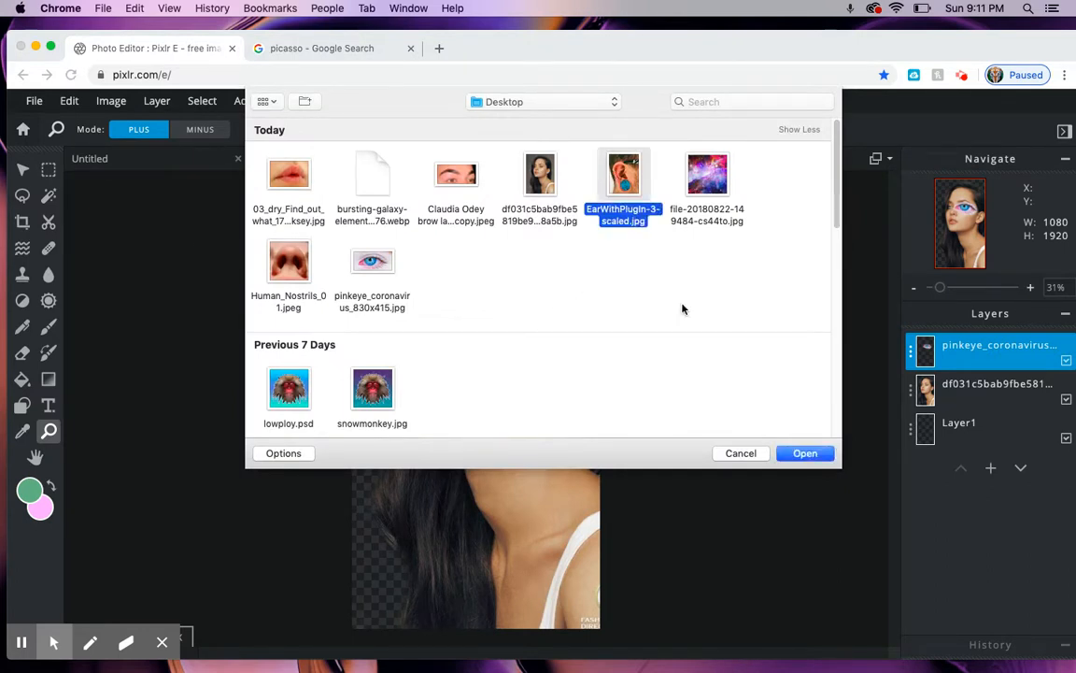
click(805, 454)
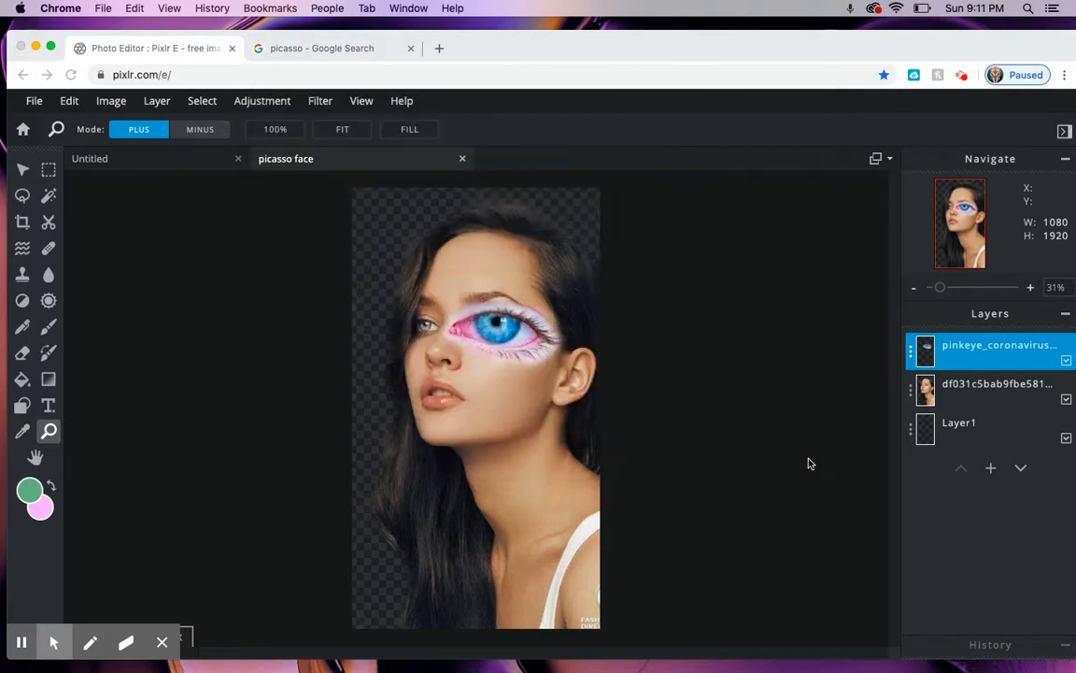
Scale the ear layer to about 731 x 975 px over the face and erase its upper-right corner with a 231 px eraser
drag(587, 328, 498, 454)
drag(607, 244, 420, 456)
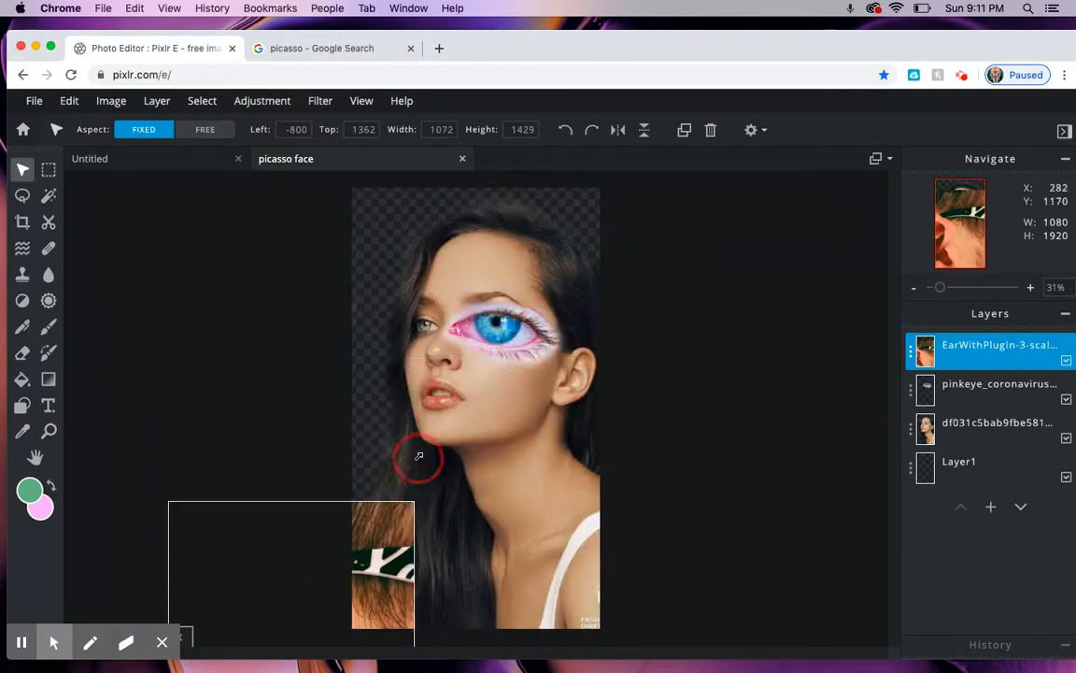
drag(400, 562, 586, 282)
drag(600, 220, 519, 326)
drag(473, 434, 495, 368)
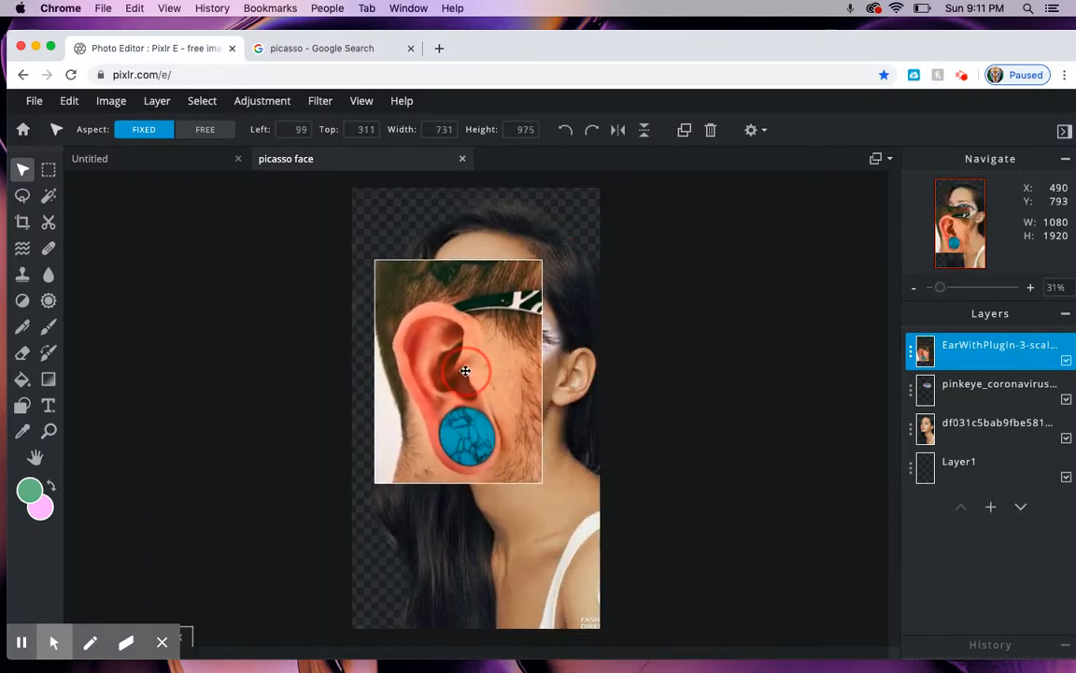
click(23, 353)
mouse_move(492, 283)
mouse_down()
mouse_move(536, 318)
mouse_move(533, 263)
mouse_up()
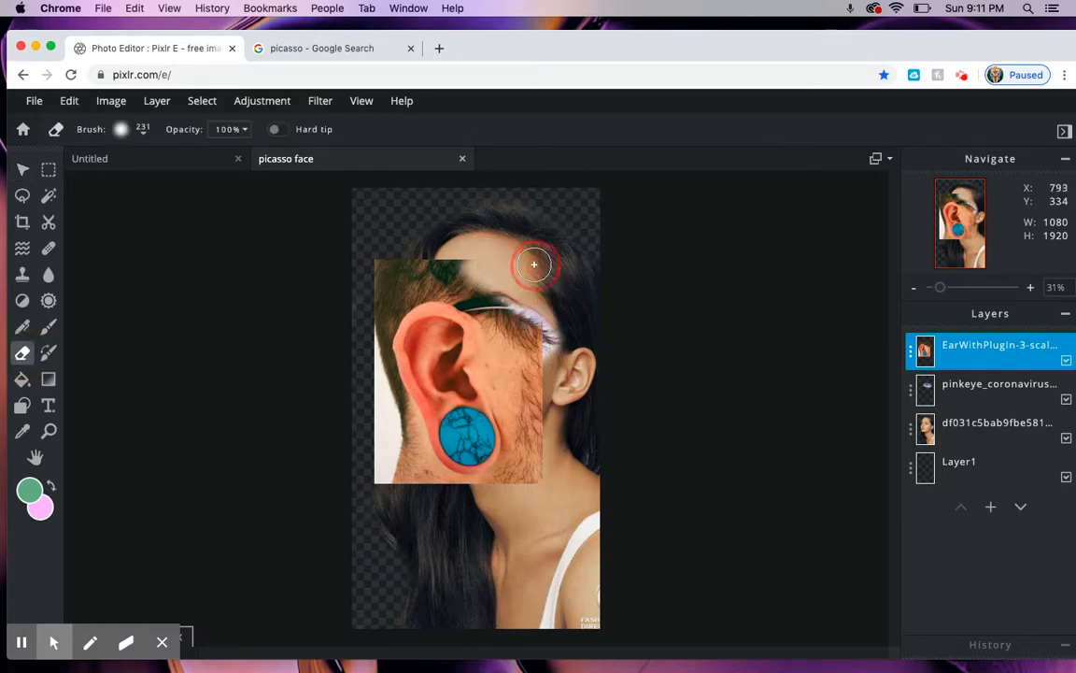
Switch to the Google image results, view Picasso portraits including Bust of a Woman, and return to Pixlr E
click(308, 49)
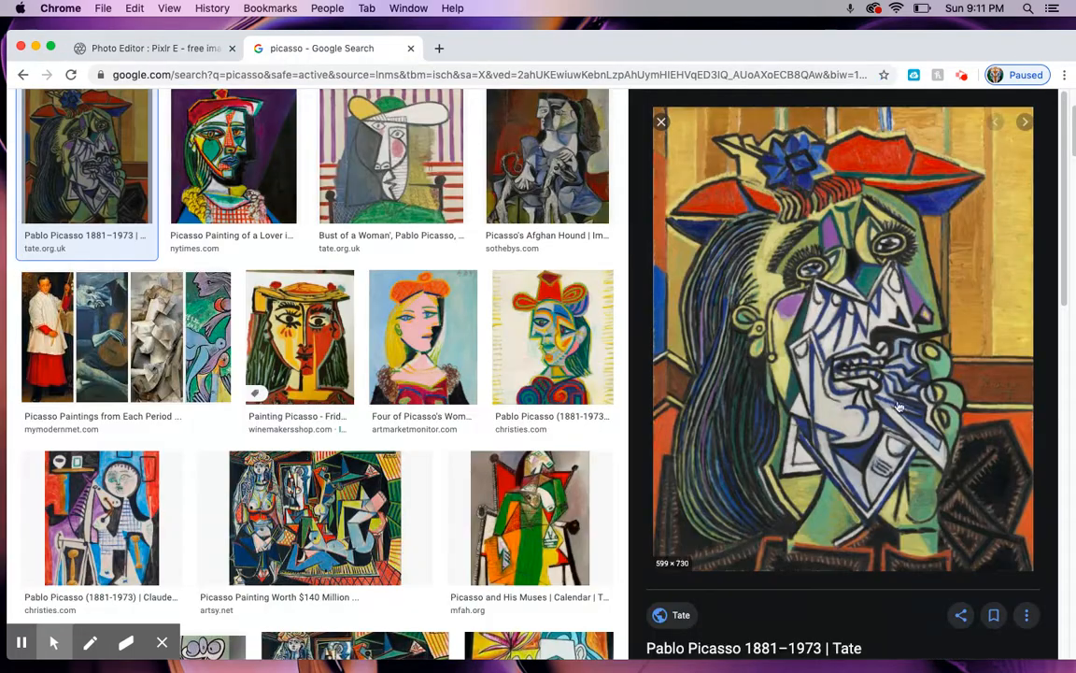
click(196, 173)
click(390, 155)
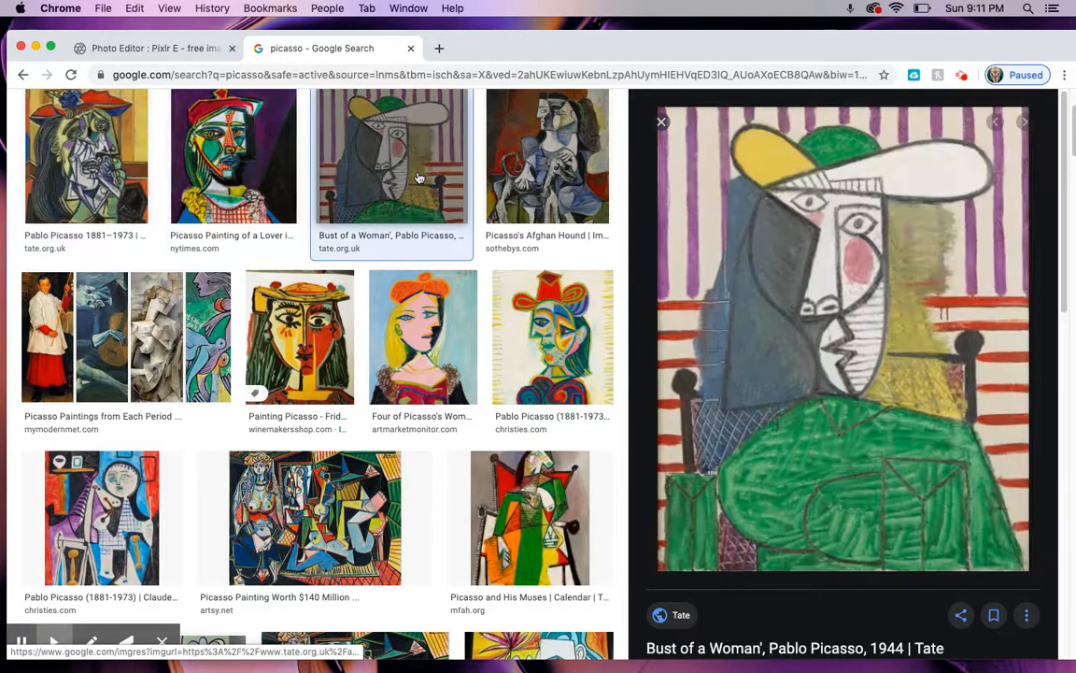
click(148, 49)
Erase the beard, cheek and hair on the face side and above the ear using the 231 px eraser
mouse_move(549, 361)
mouse_down()
mouse_move(524, 377)
mouse_move(481, 298)
mouse_move(478, 322)
mouse_up()
mouse_move(411, 264)
mouse_down()
mouse_move(491, 279)
mouse_move(417, 268)
mouse_move(363, 306)
mouse_move(437, 290)
mouse_move(478, 305)
mouse_move(523, 352)
mouse_move(538, 418)
mouse_move(499, 370)
mouse_move(525, 480)
mouse_move(509, 509)
mouse_move(538, 431)
mouse_move(523, 508)
mouse_move(524, 441)
mouse_move(493, 495)
mouse_up()
mouse_move(537, 434)
mouse_down()
mouse_move(461, 507)
mouse_move(363, 437)
mouse_move(371, 385)
mouse_move(399, 462)
mouse_move(266, 334)
mouse_up()
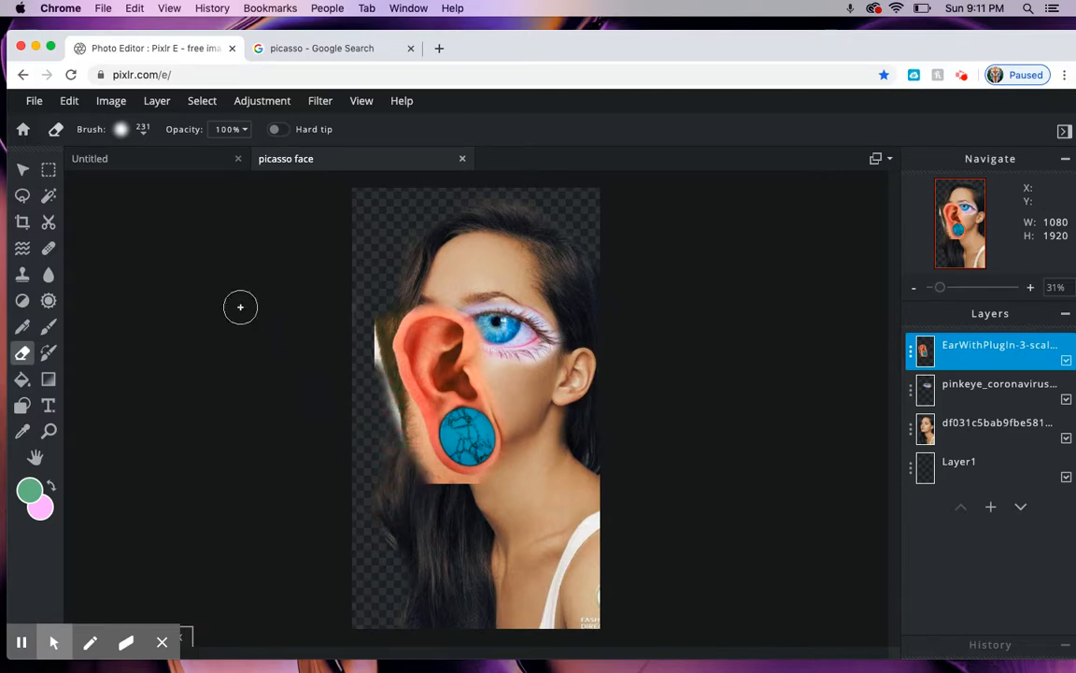
Set the eraser brush size to 125 px and erase the leftover hair, background and skin along the ear's outer edge and lobe
click(124, 131)
drag(162, 187, 150, 185)
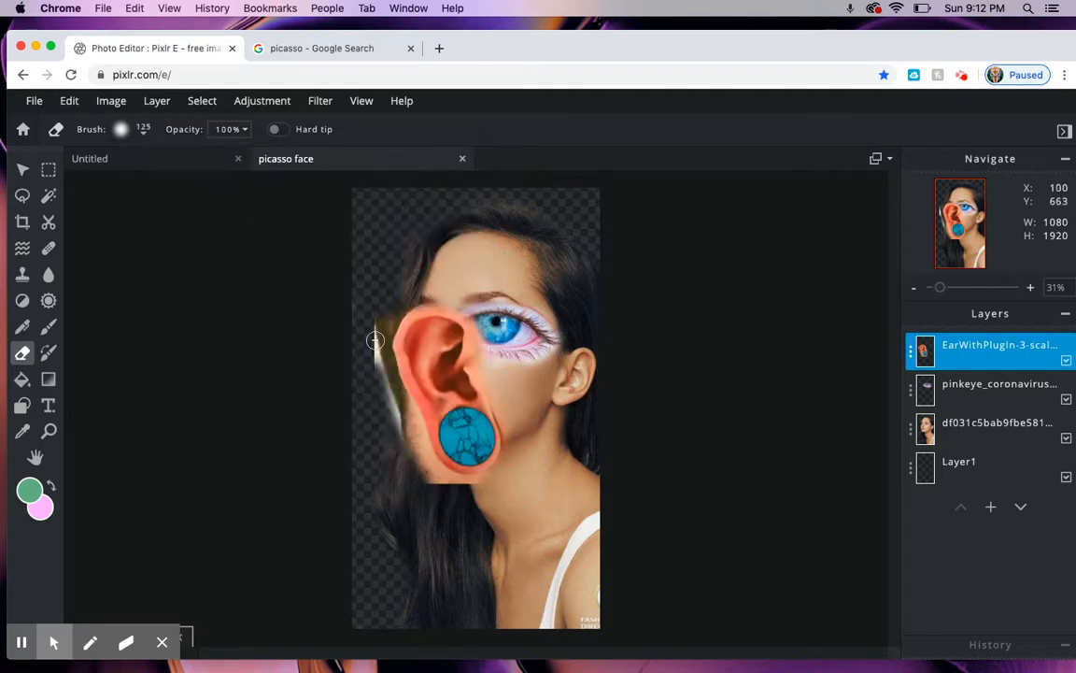
mouse_move(394, 312)
mouse_down()
mouse_move(380, 360)
mouse_move(390, 332)
mouse_move(384, 361)
mouse_move(429, 451)
mouse_move(454, 481)
mouse_move(491, 482)
mouse_move(427, 459)
mouse_move(380, 374)
mouse_move(368, 310)
mouse_move(384, 392)
mouse_move(423, 483)
mouse_move(447, 497)
mouse_move(391, 419)
mouse_up()
drag(397, 377, 425, 451)
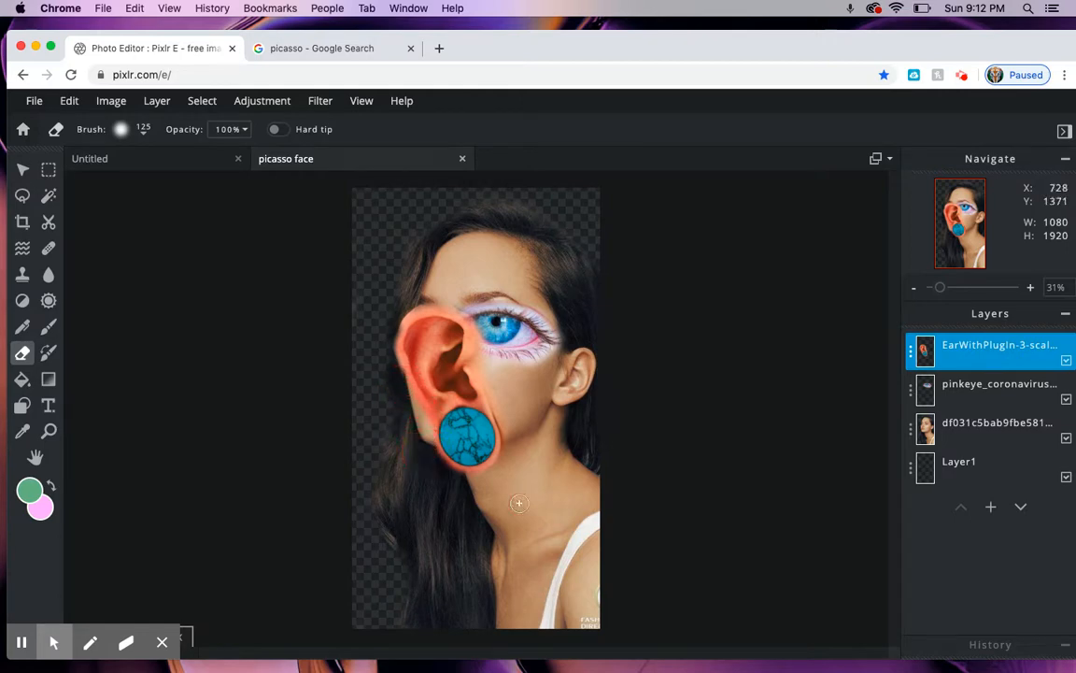
Move the cut-out ear higher on the face and flip it horizontally
click(22, 167)
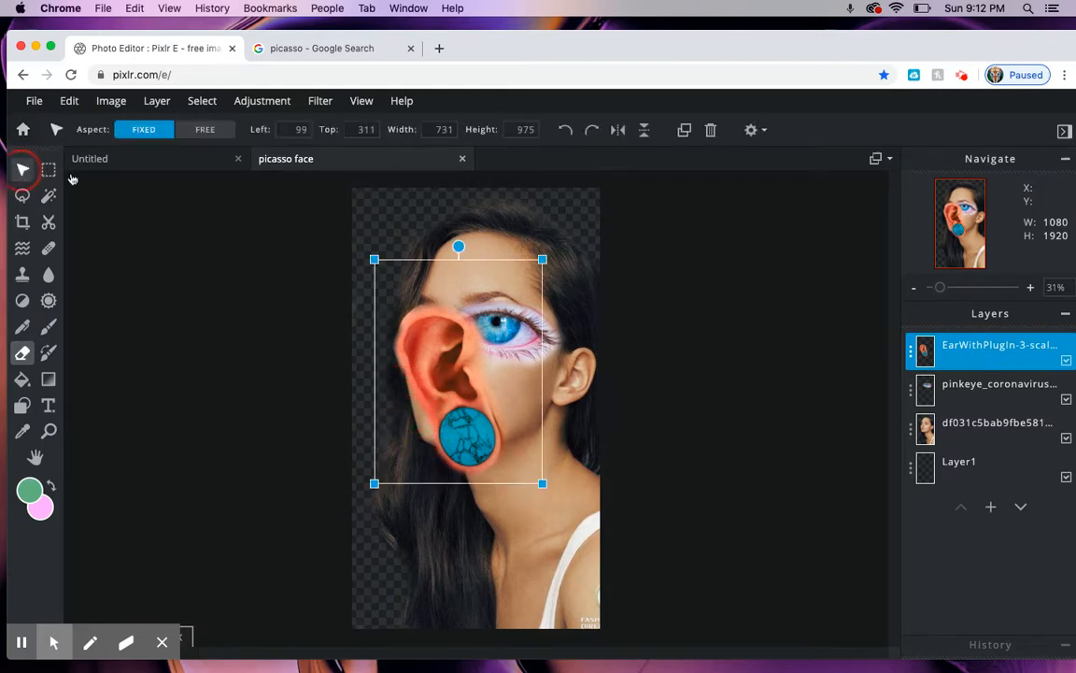
drag(427, 372, 435, 334)
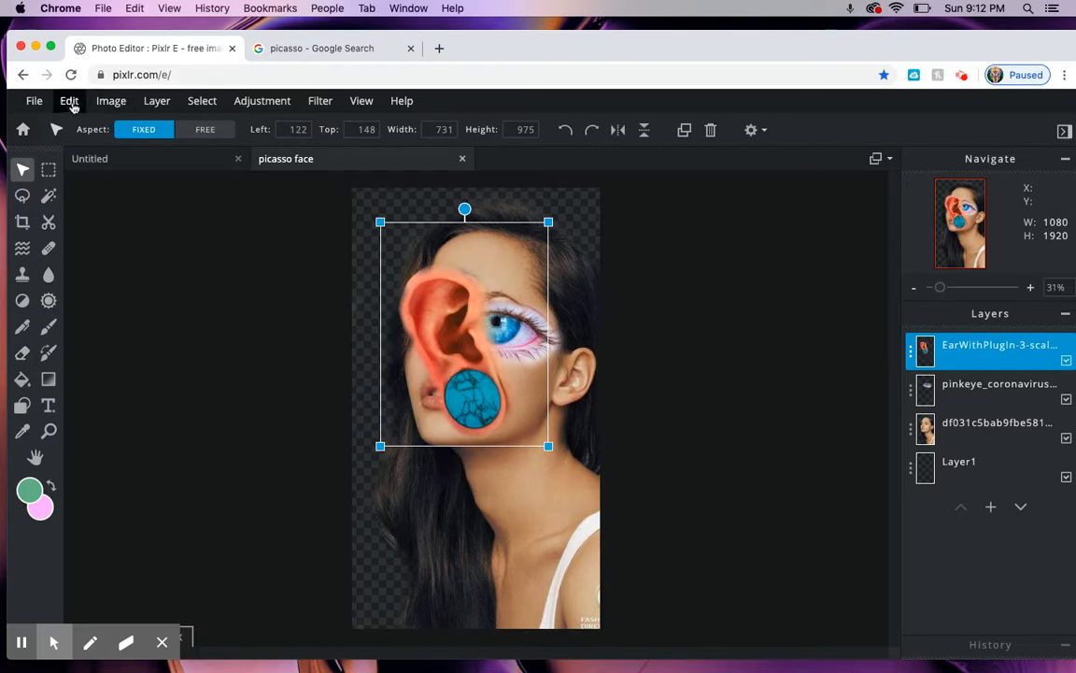
click(71, 101)
mouse_move(139, 301)
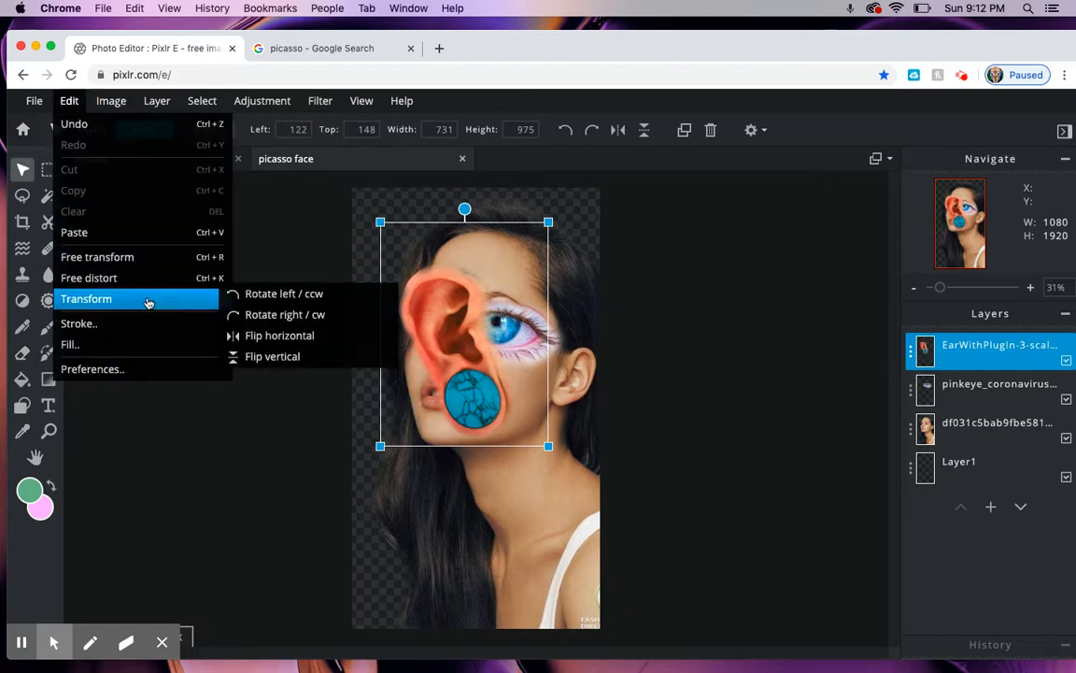
click(279, 338)
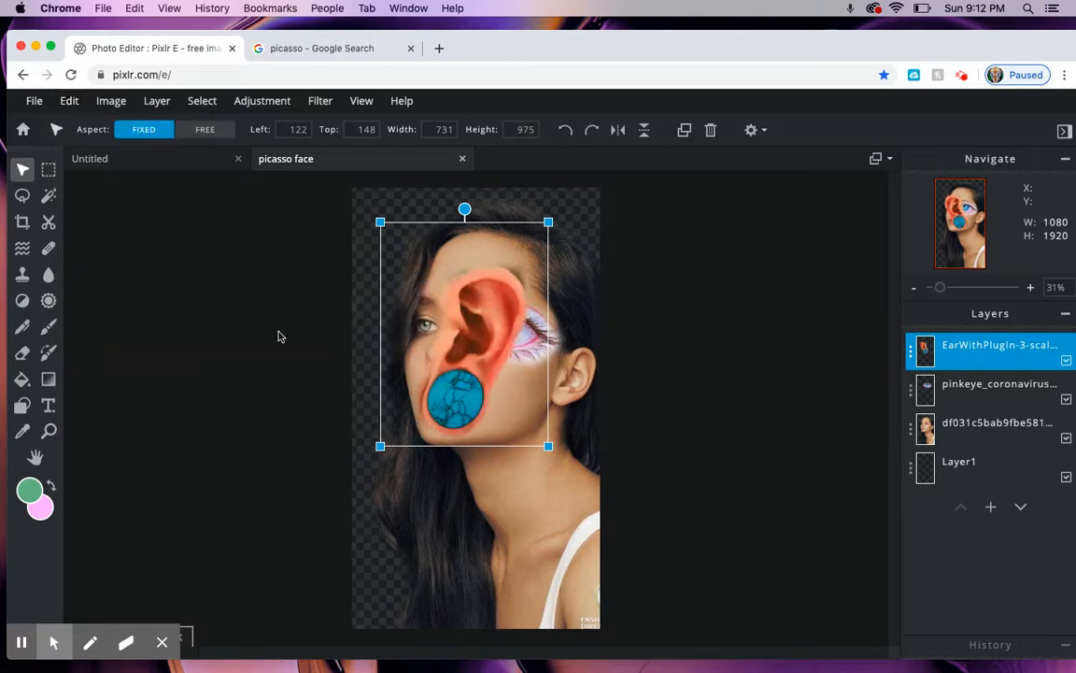
Resize the ear layer to about 484 x 610 px, rotate it slightly clockwise, place it over the woman's ear and deselect it
drag(461, 336, 572, 393)
drag(658, 503, 559, 408)
drag(558, 363, 583, 384)
drag(616, 440, 614, 437)
drag(566, 295, 577, 296)
drag(581, 401, 577, 407)
click(841, 619)
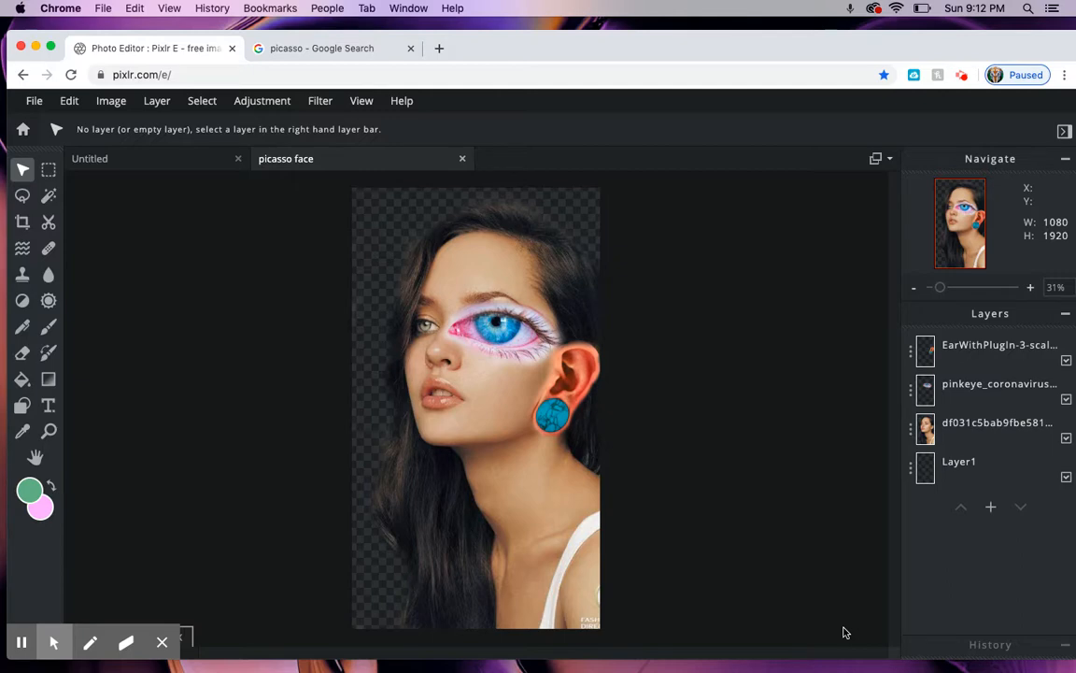
click(991, 509)
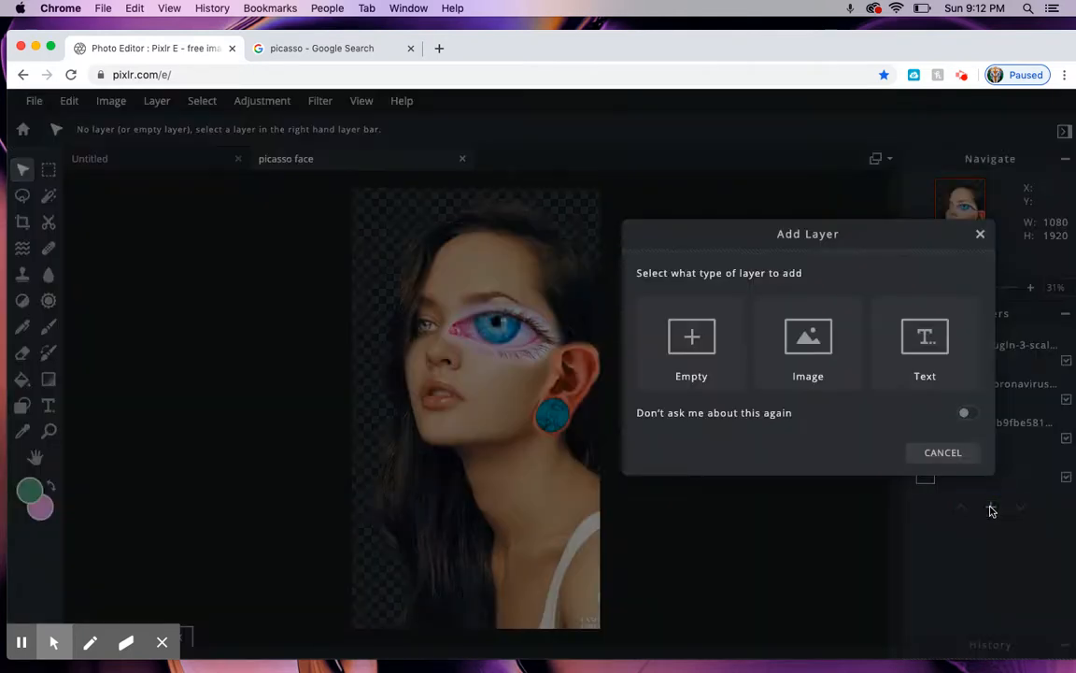
click(827, 364)
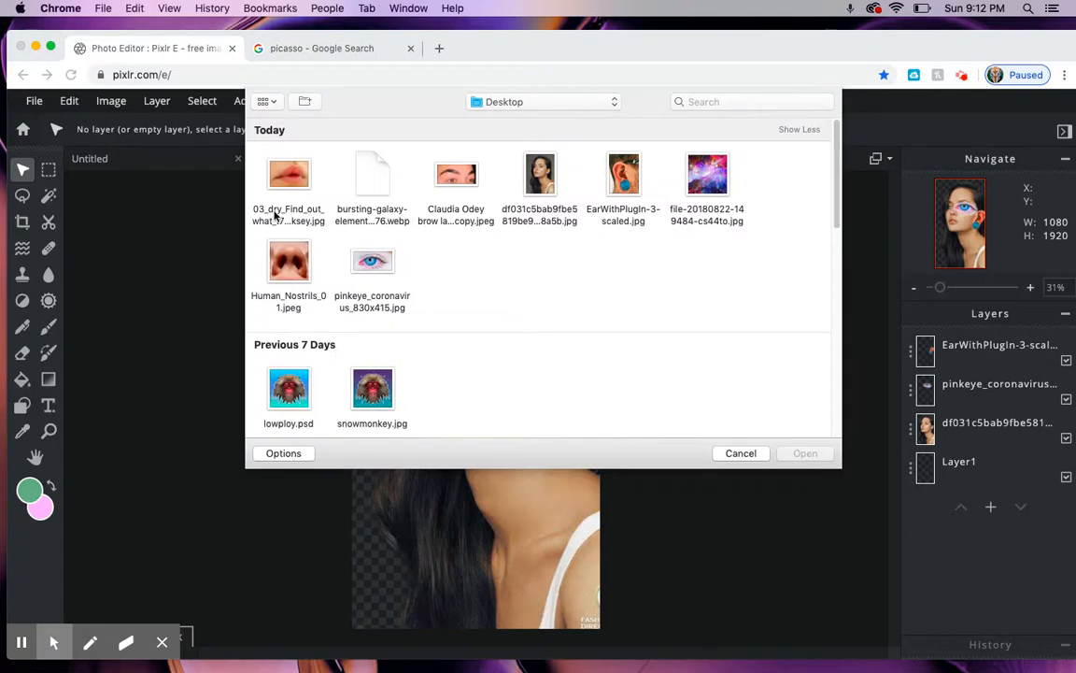
click(288, 183)
click(790, 455)
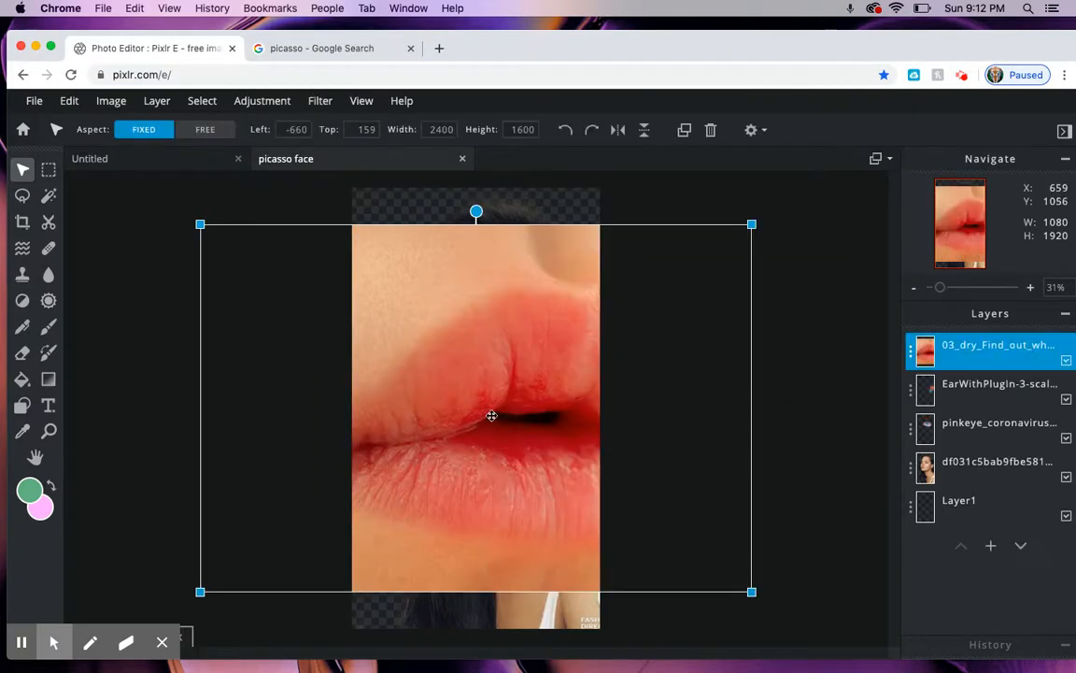
drag(196, 227, 509, 428)
drag(538, 485, 385, 337)
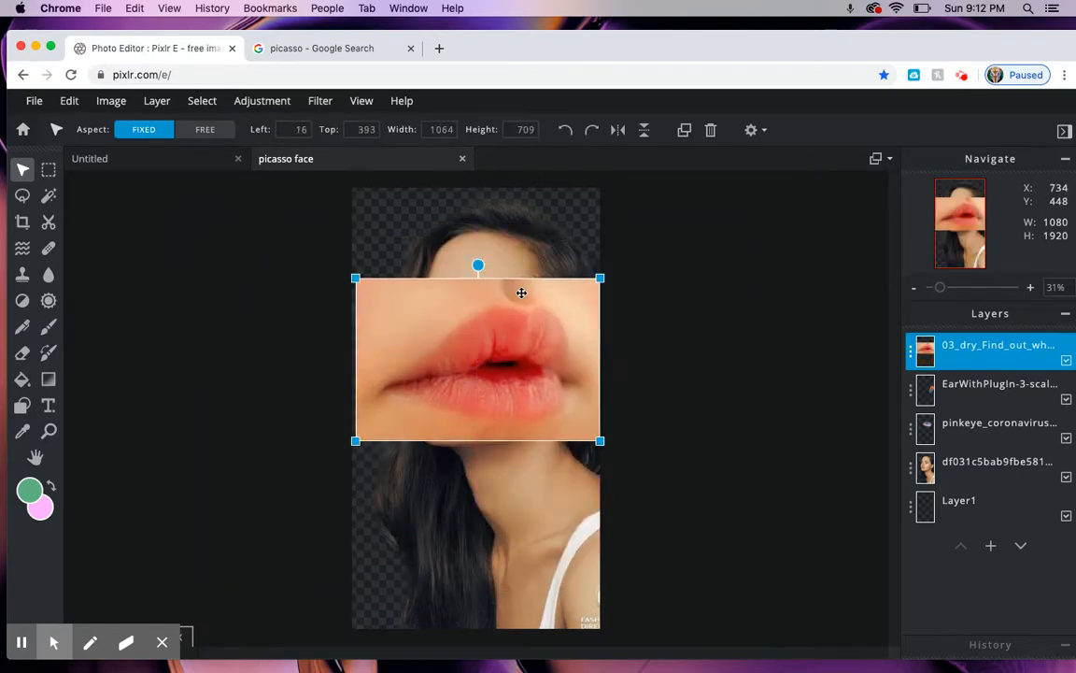
click(602, 278)
click(536, 345)
drag(603, 278, 540, 317)
drag(444, 377, 450, 349)
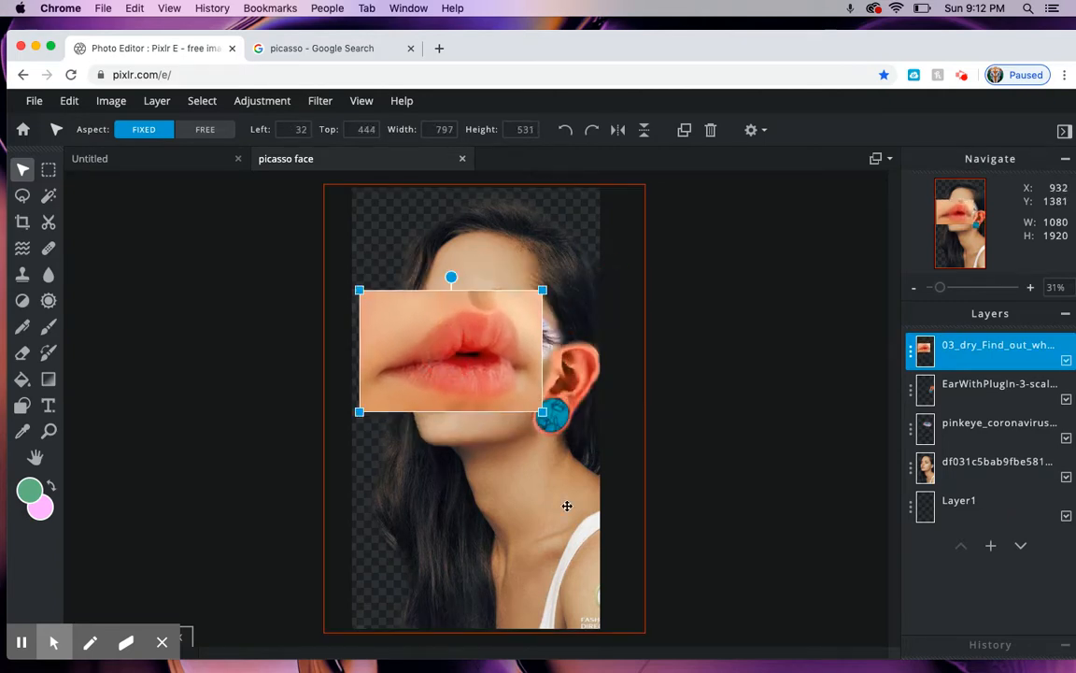
key(Delete)
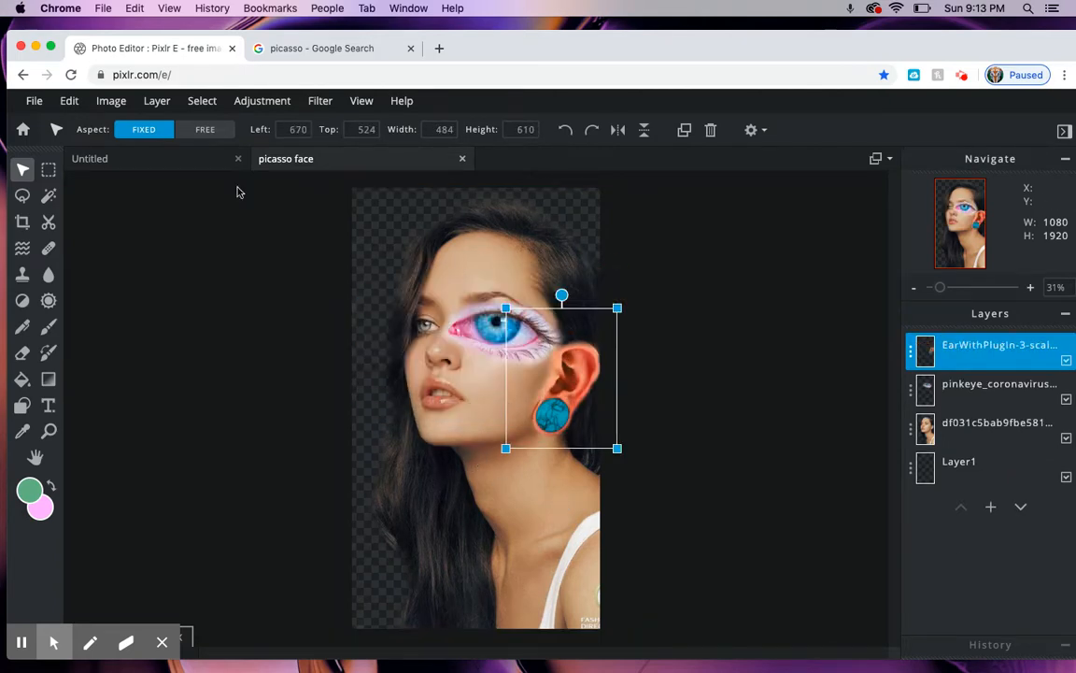
Shift the hue of the ear layer with Hue & saturation so the ear turns green and the plug pink, without colorizing
click(148, 161)
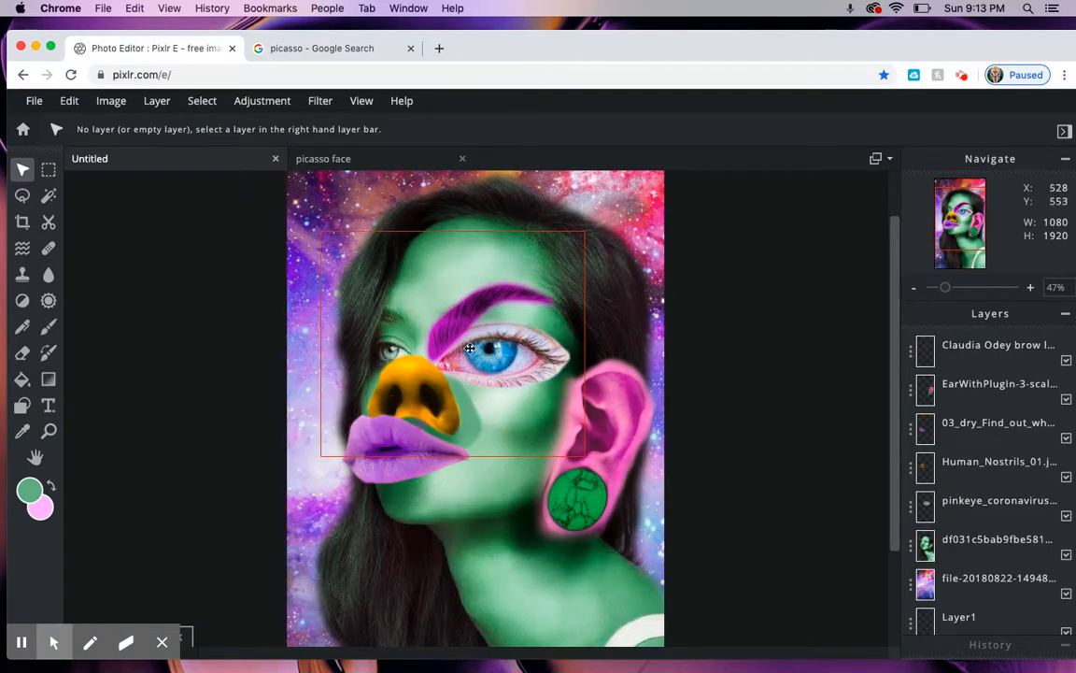
click(322, 163)
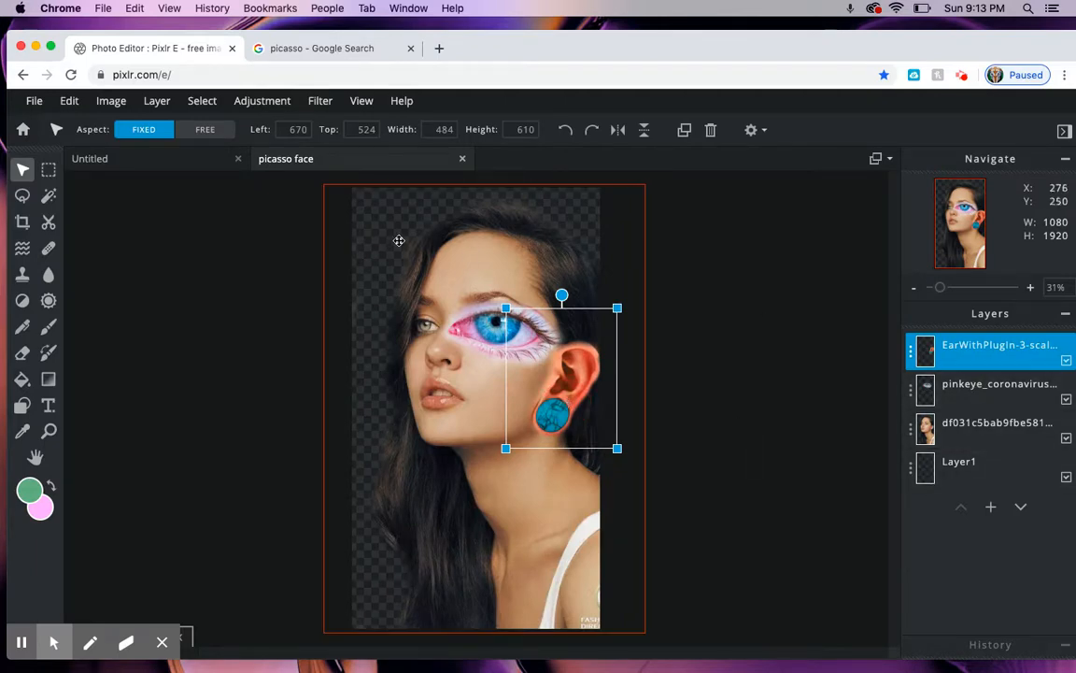
click(263, 101)
click(298, 192)
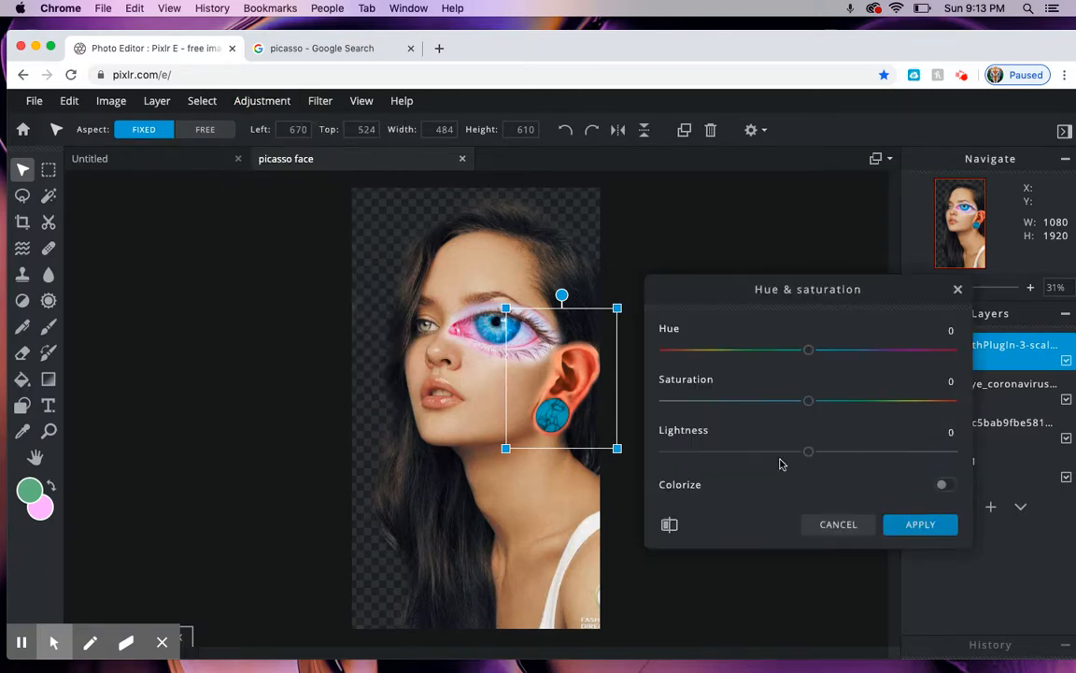
drag(807, 350, 698, 376)
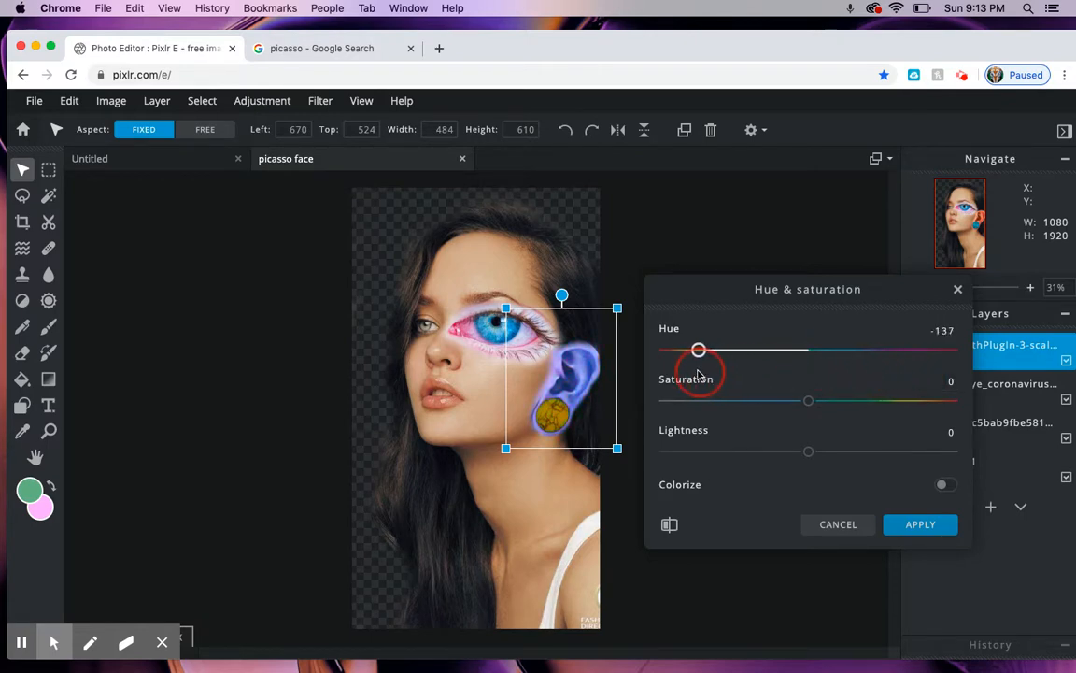
click(944, 486)
drag(810, 353, 750, 373)
click(951, 485)
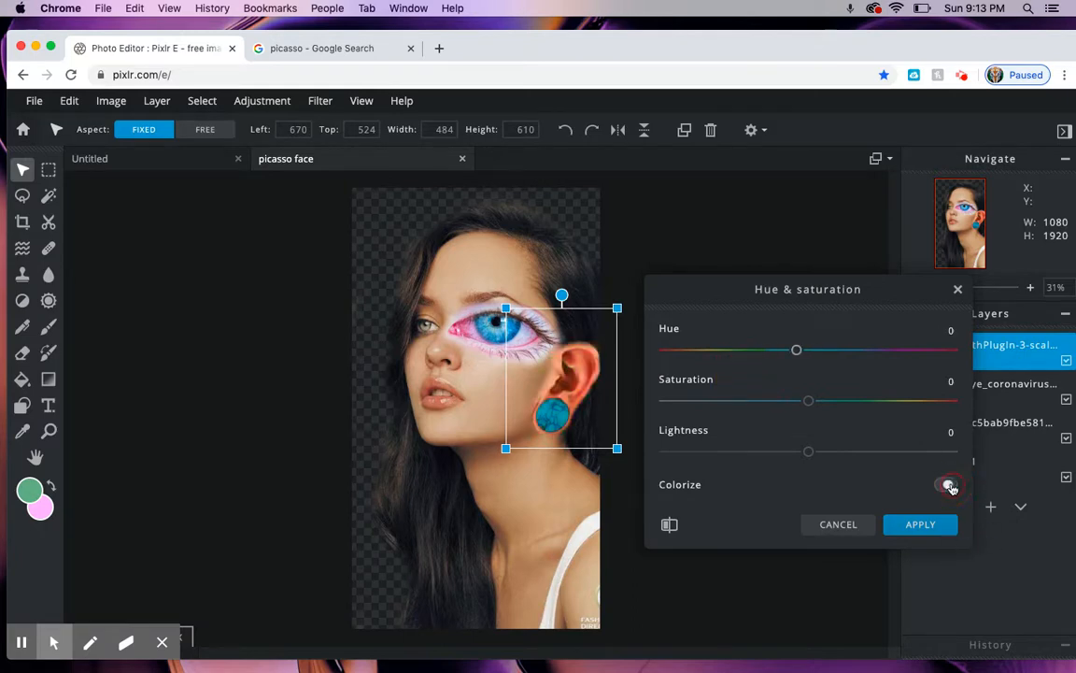
drag(809, 351, 901, 347)
click(914, 524)
Compare the collage's portrait and eye layers with the Picasso paintings in the Google image results
click(456, 384)
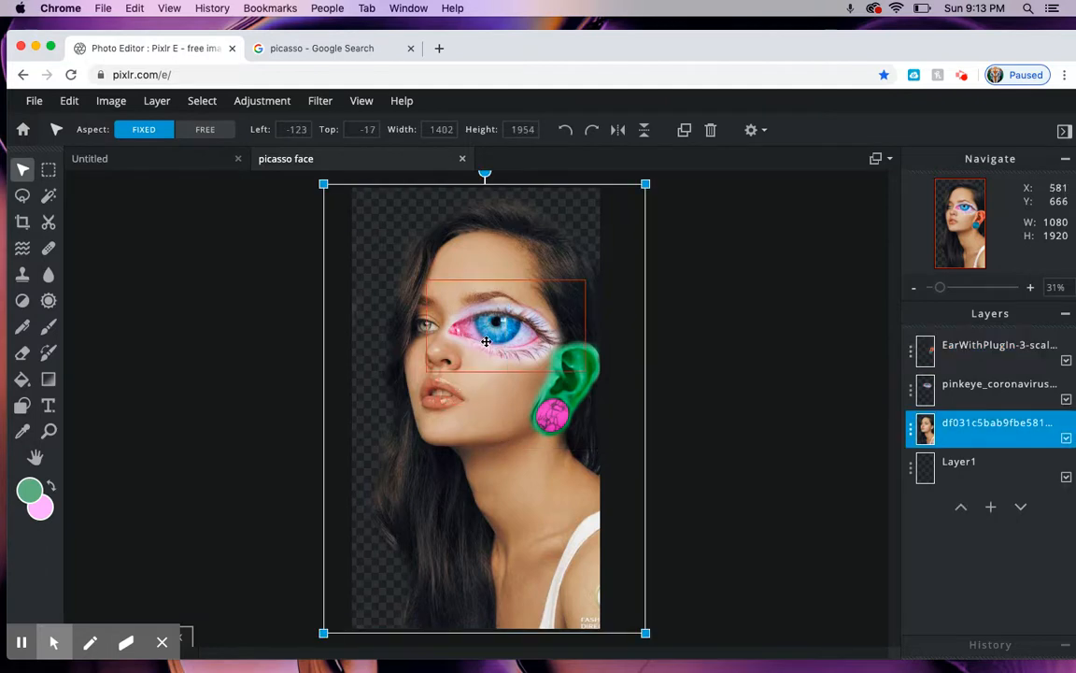
click(486, 341)
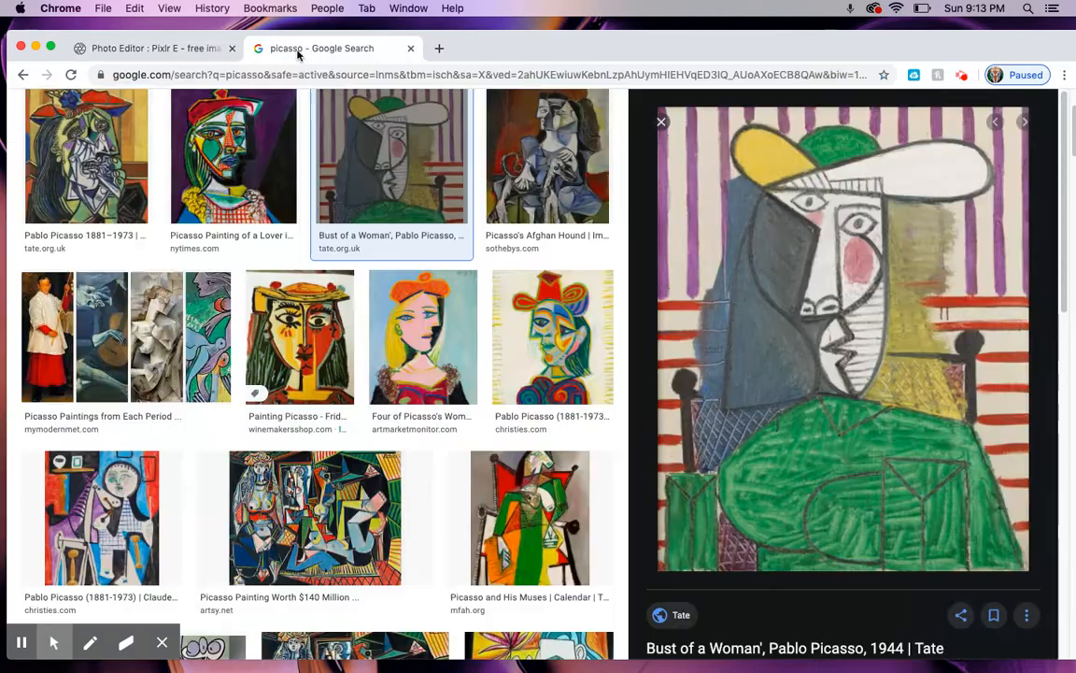
click(298, 54)
click(168, 43)
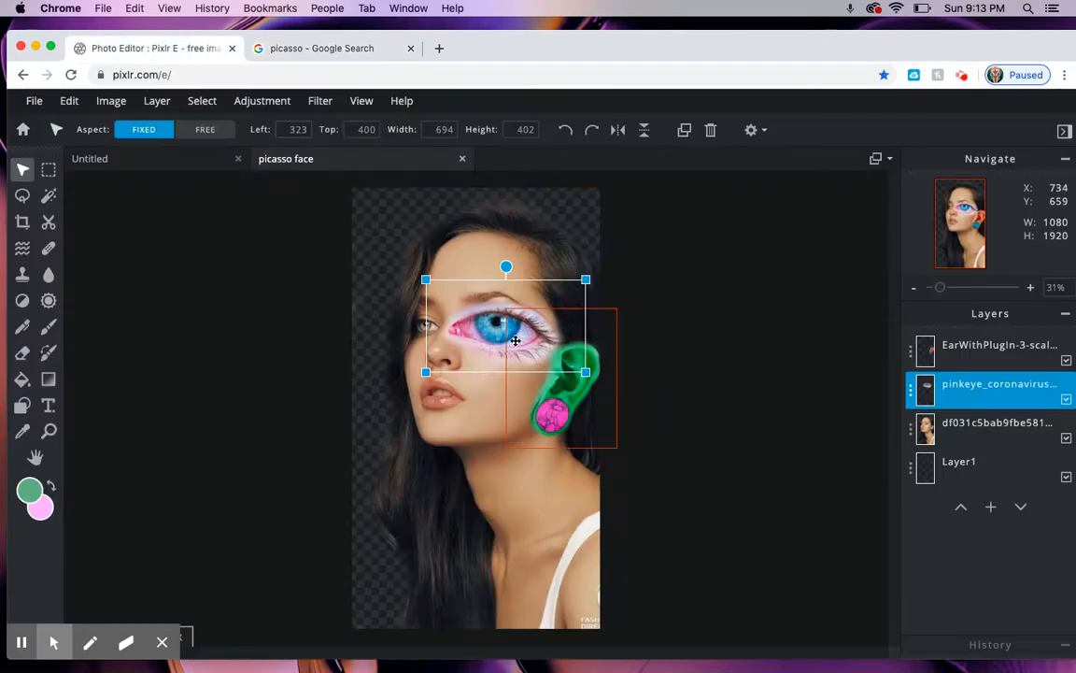
click(315, 53)
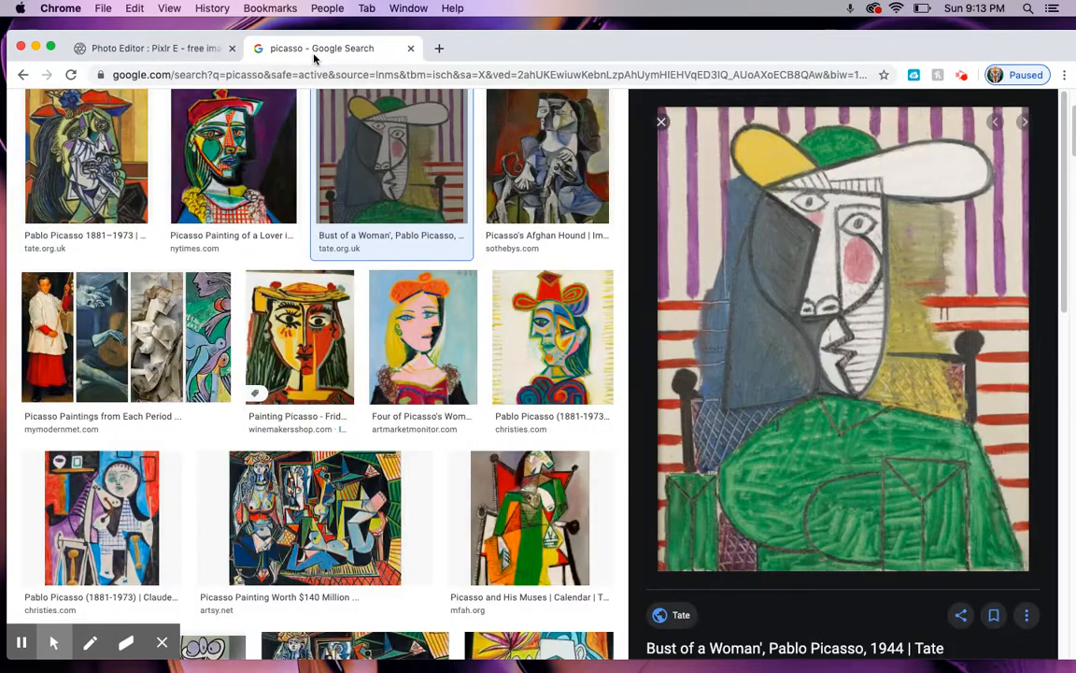
click(134, 54)
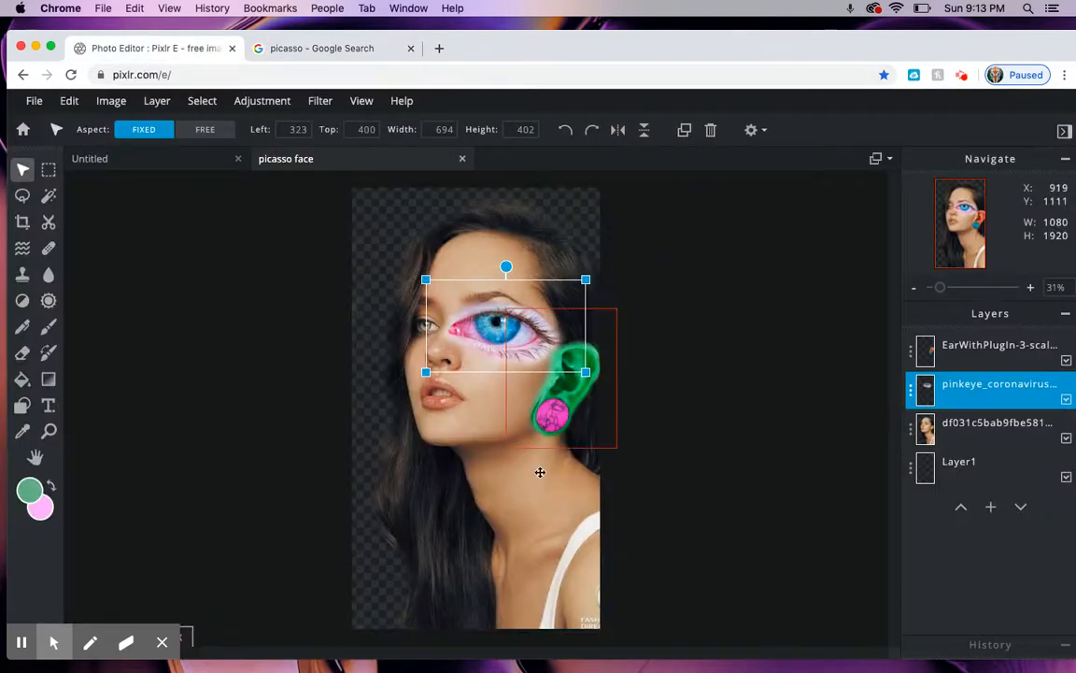
Open Hue & saturation for the woman's portrait layer and shift the hue to -78
click(507, 509)
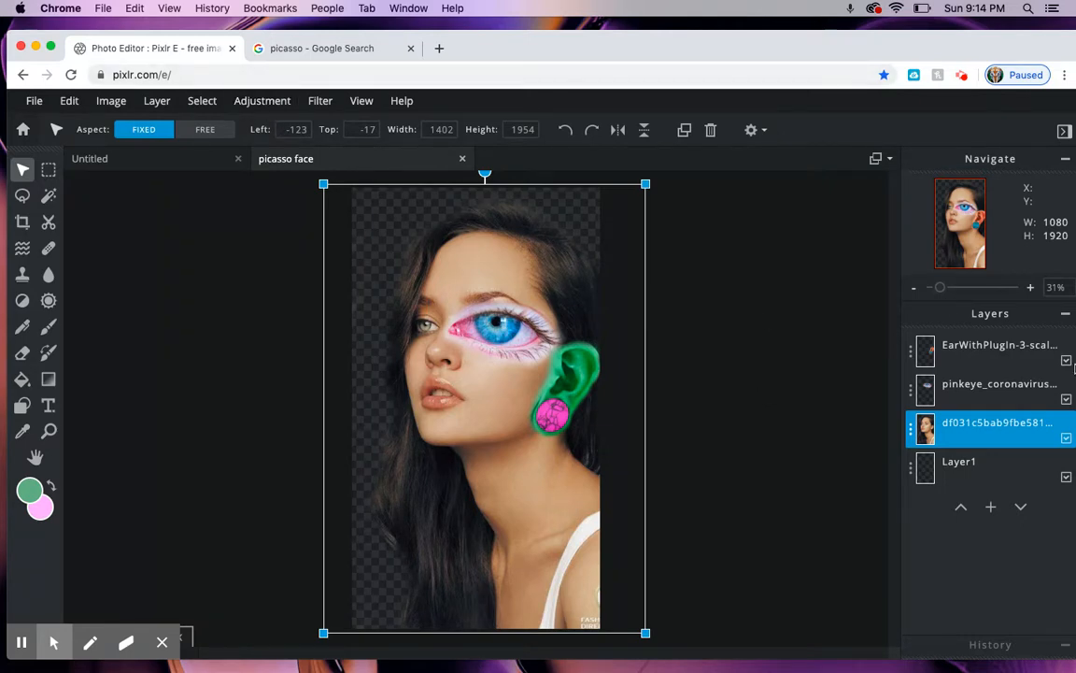
click(263, 101)
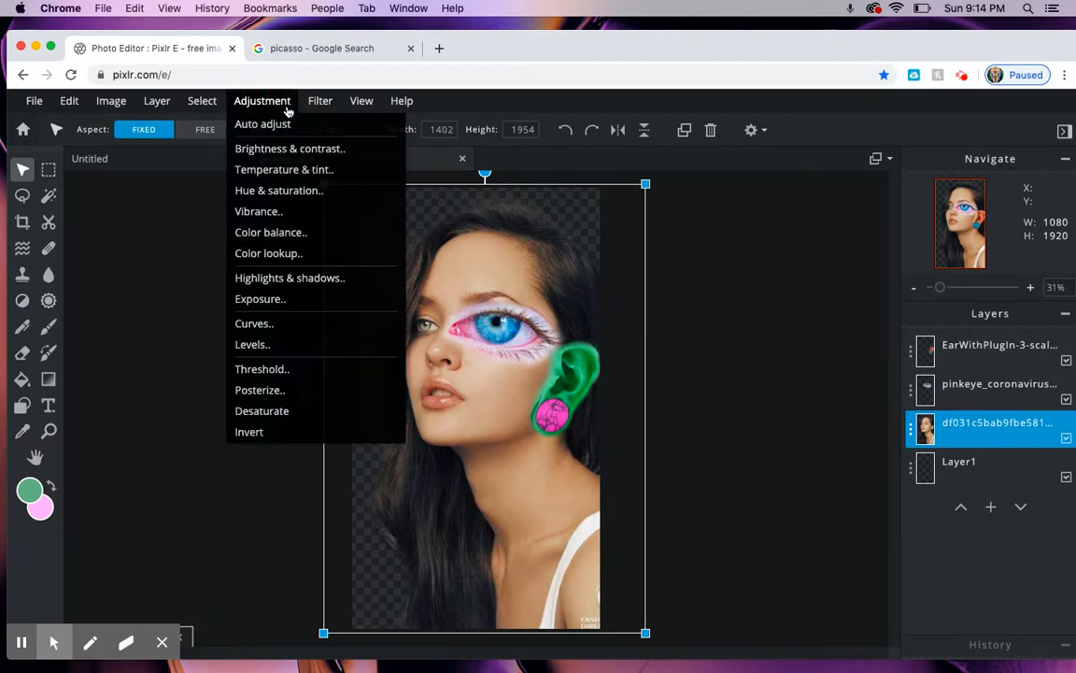
click(312, 193)
drag(808, 355, 757, 366)
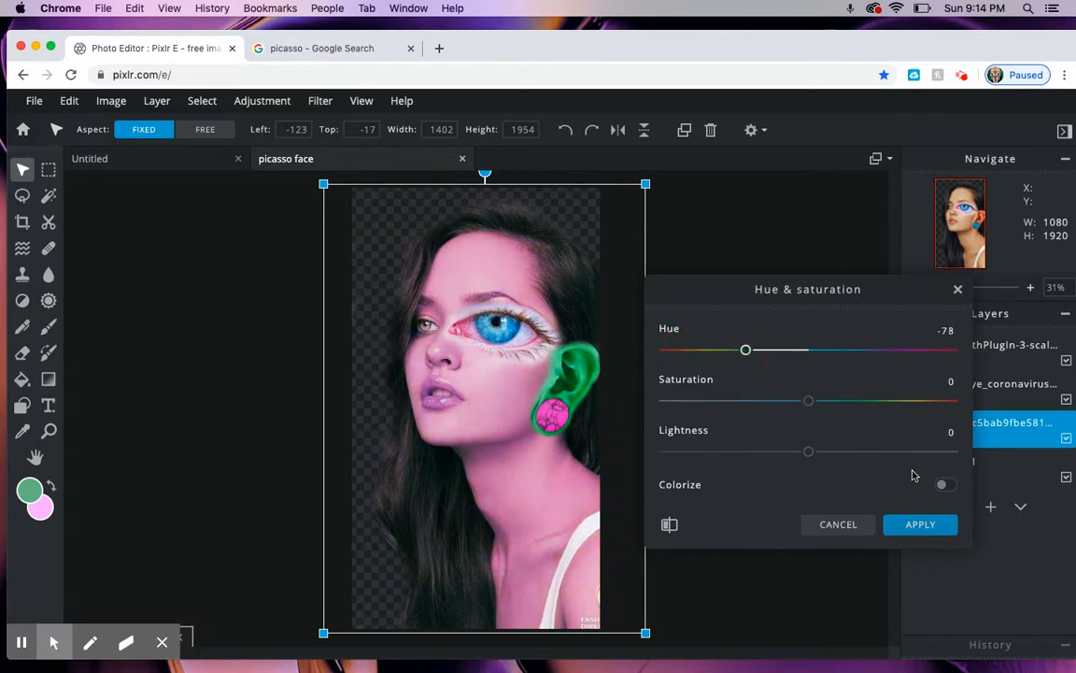
Try colorizing the portrait with hue 56, saturation -16 and lightness 6, and turn Colorize off again
click(937, 484)
drag(800, 406, 885, 402)
drag(809, 350, 785, 402)
mouse_move(806, 456)
mouse_down()
mouse_move(859, 456)
mouse_move(818, 462)
mouse_up()
drag(892, 350, 852, 350)
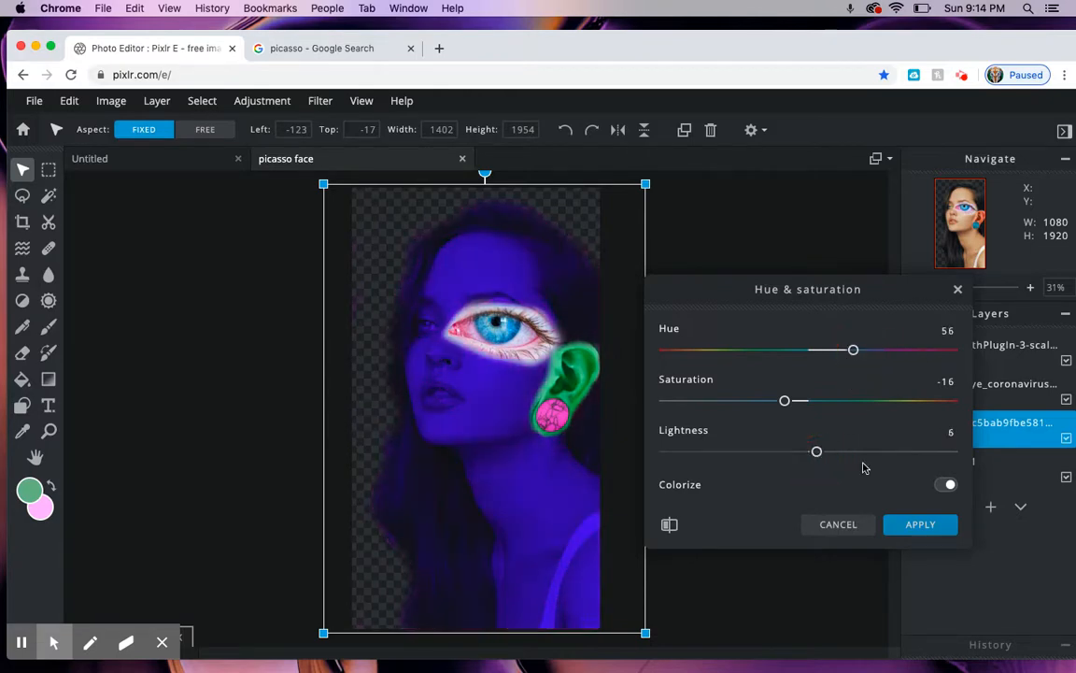
click(951, 486)
Set the portrait's hue to 180, apply the blue recolouring and deselect the layer
drag(810, 354, 970, 365)
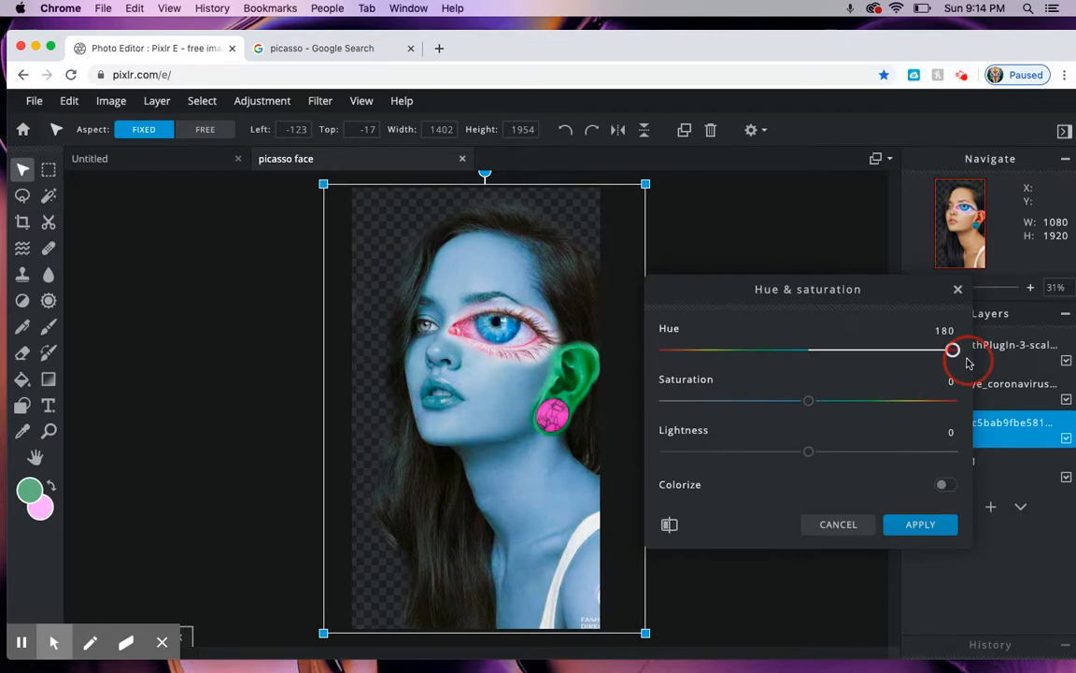
click(938, 526)
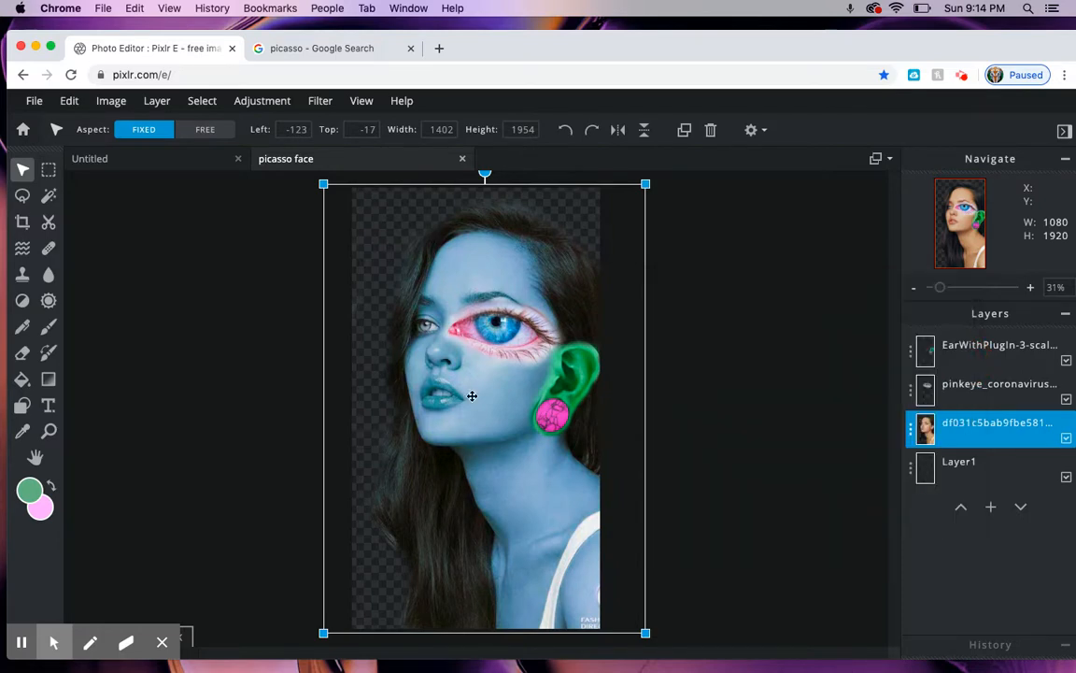
click(852, 398)
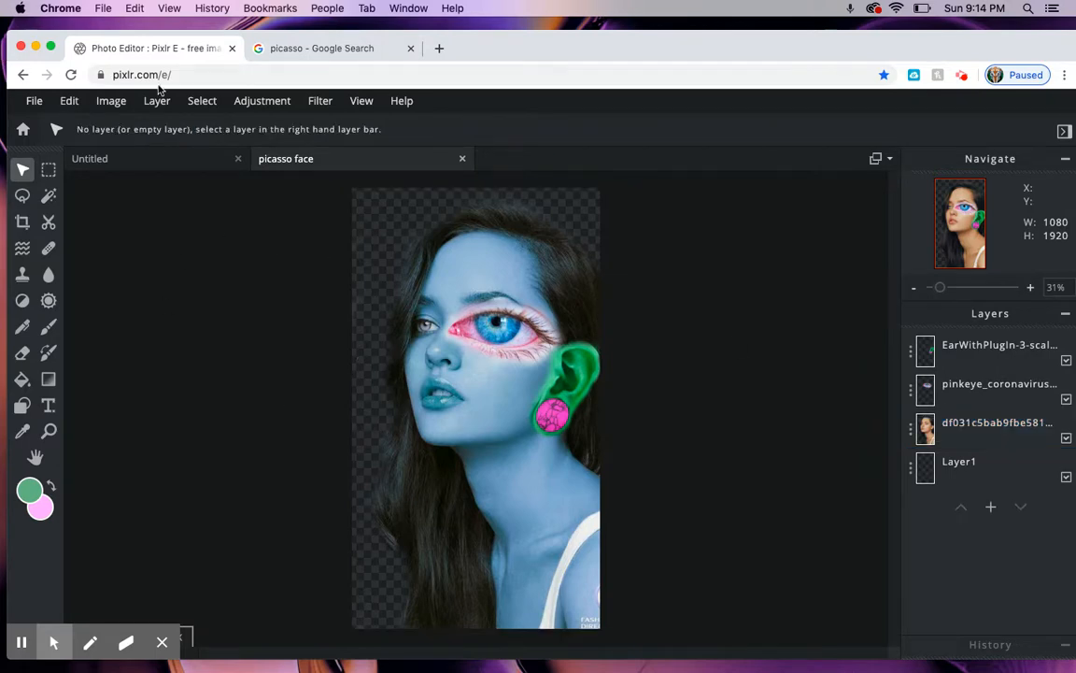
Check the finished example's shading and darken the portrait's skin around the ear, using a 199 px toning brush on midtones at strength 30
click(144, 161)
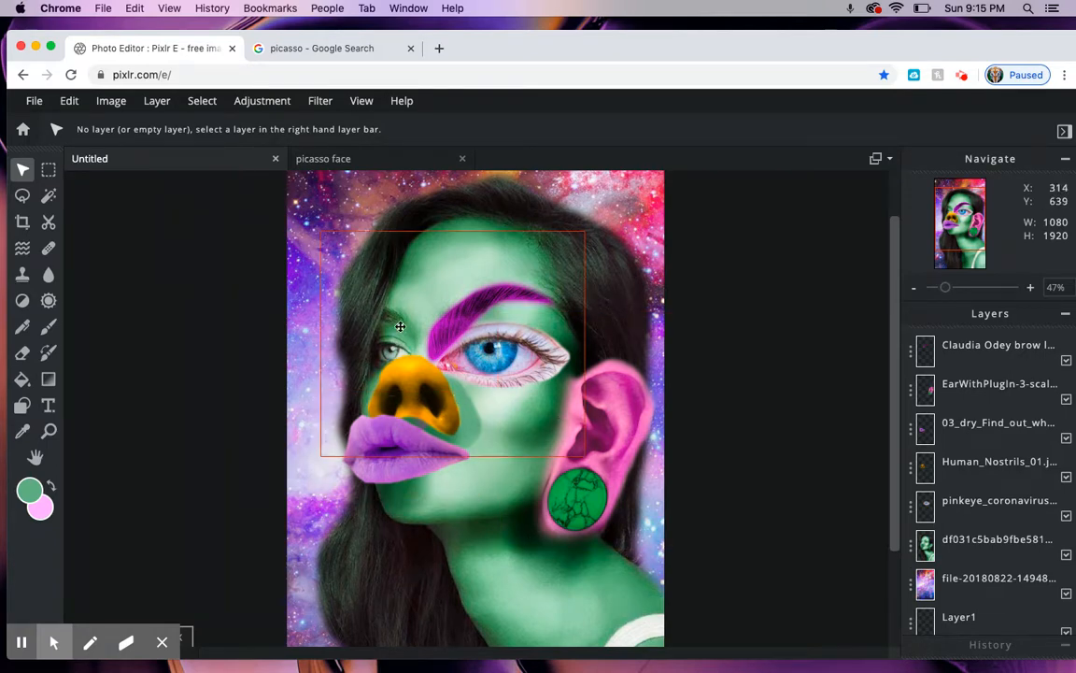
click(344, 160)
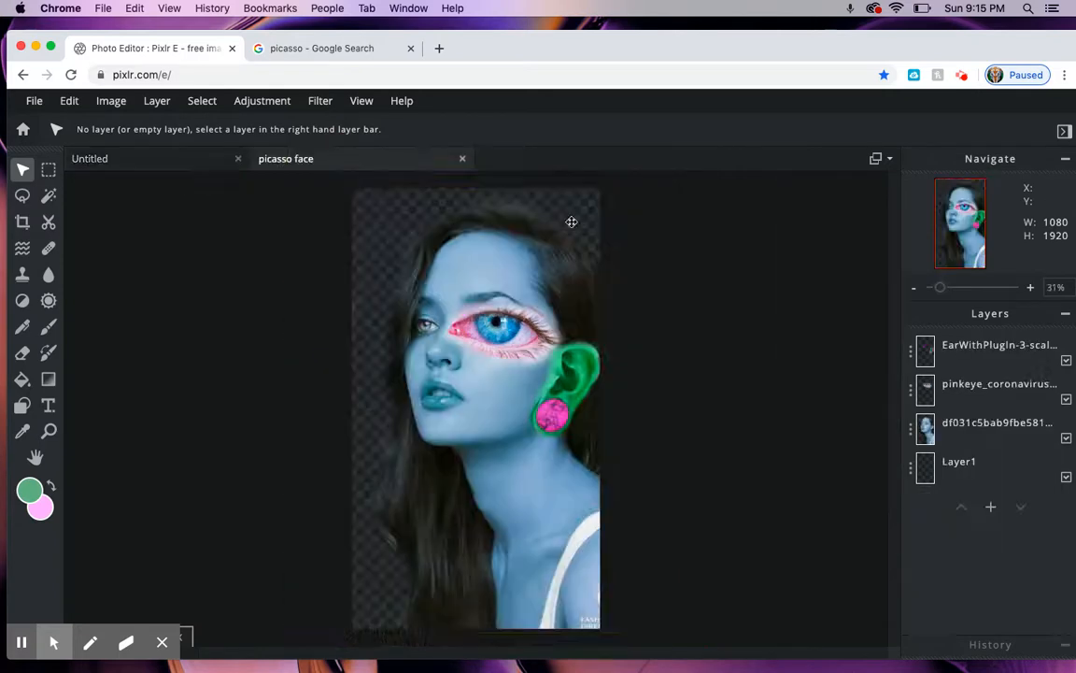
click(22, 301)
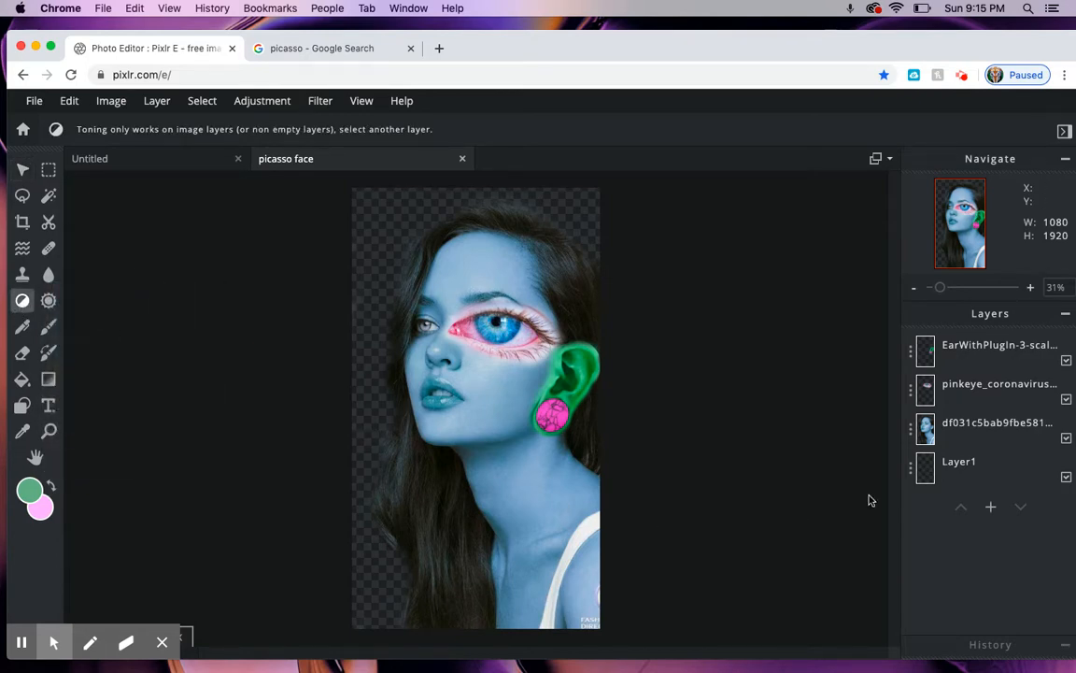
click(966, 432)
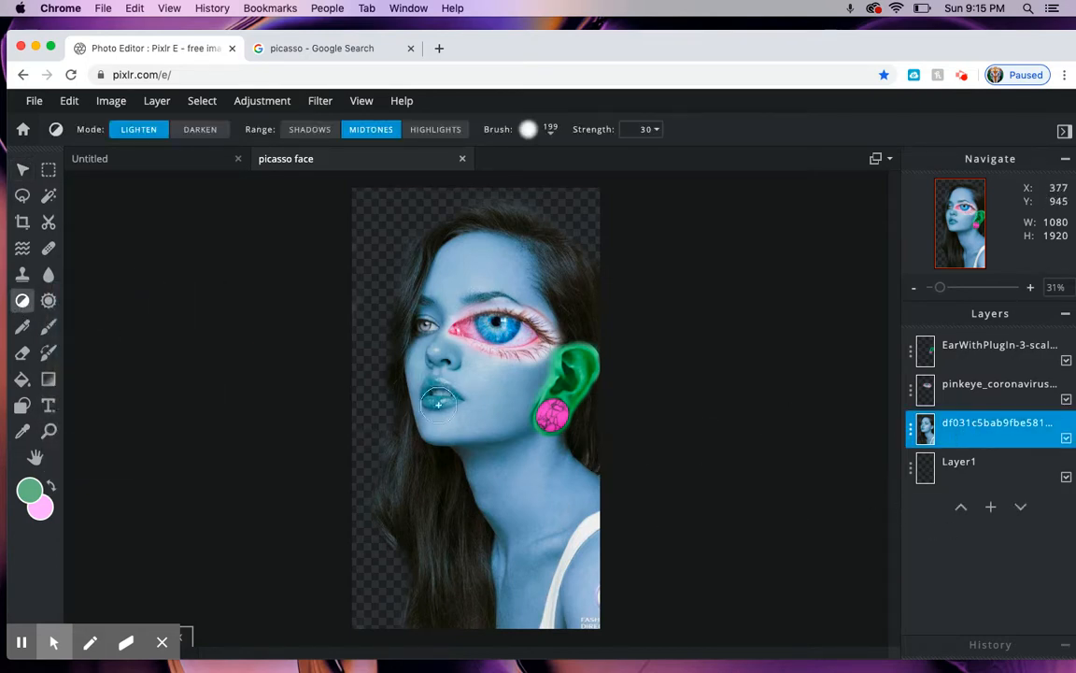
click(173, 162)
click(327, 160)
click(200, 129)
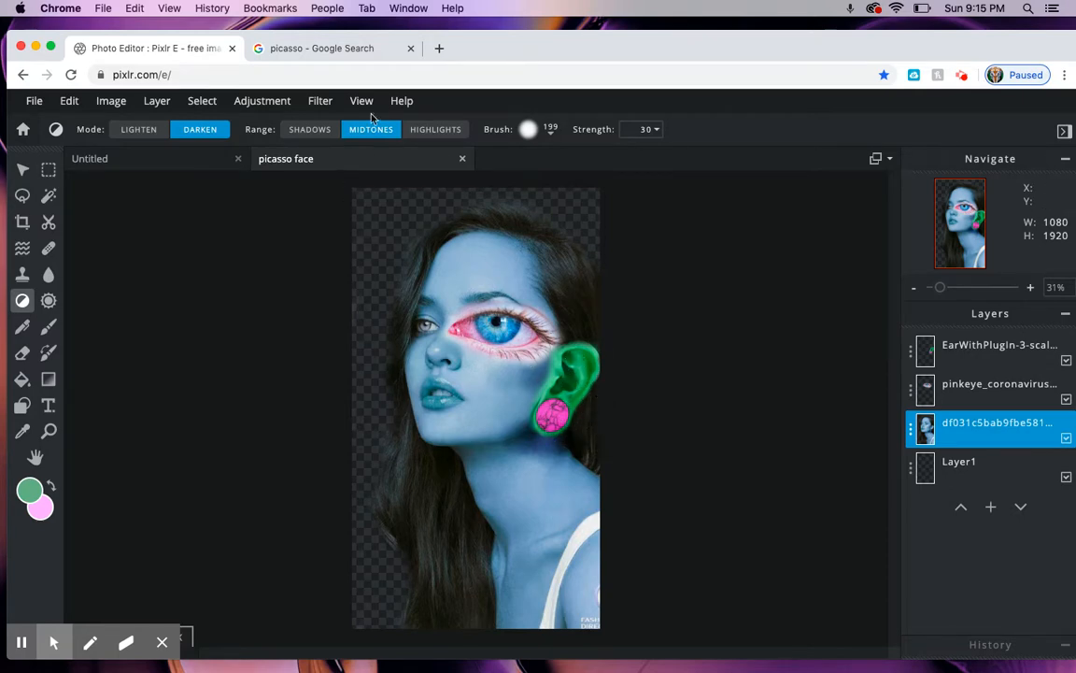
Reduce the darkening brush to 76 px with 44% softness and shade the skin beneath and beside the large eye
click(532, 134)
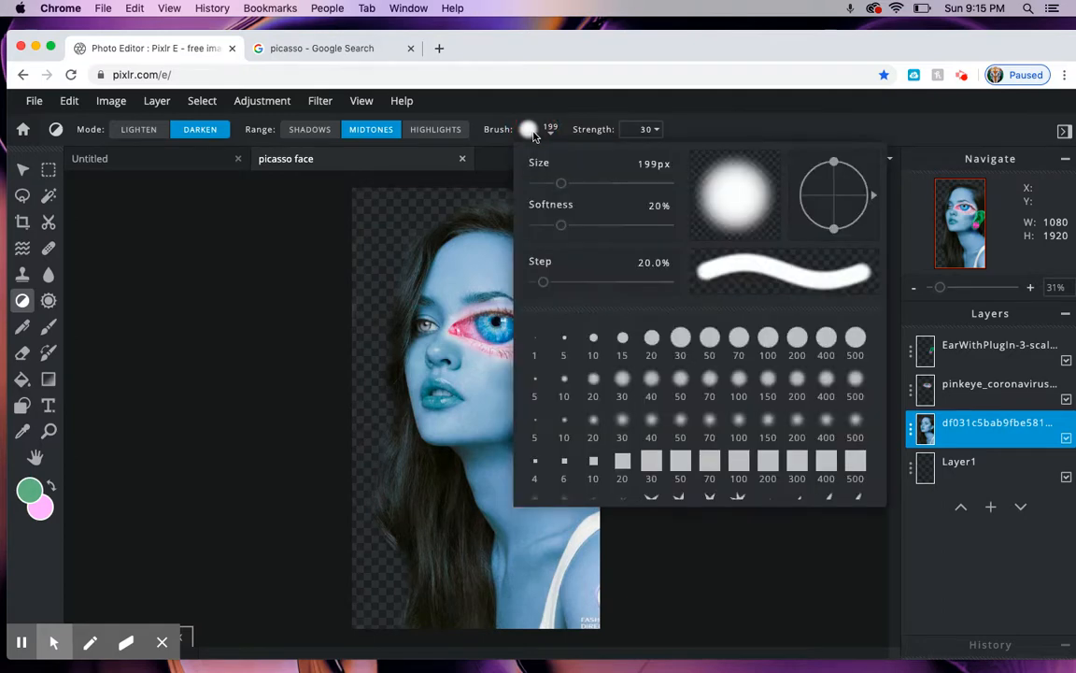
drag(559, 183, 546, 183)
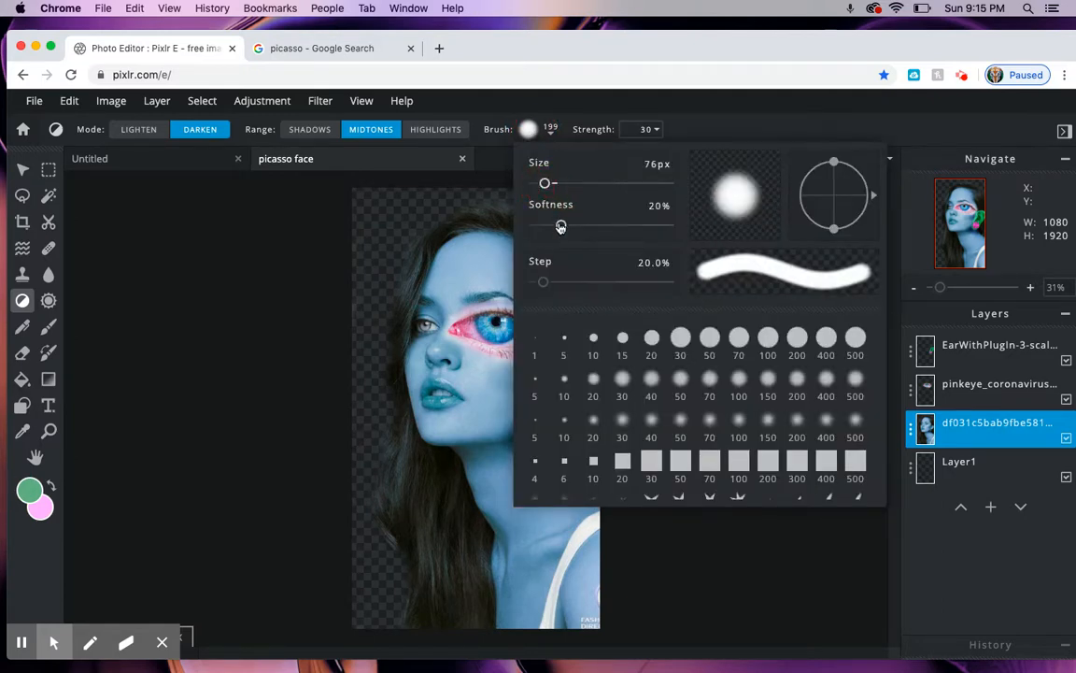
drag(561, 225, 591, 228)
click(517, 359)
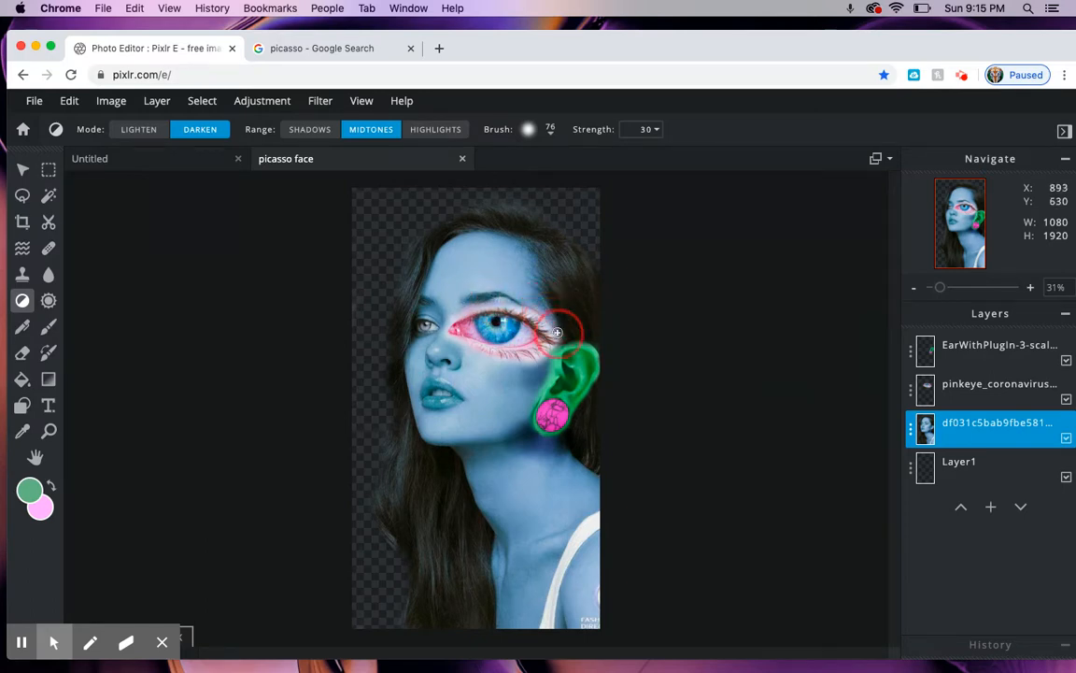
mouse_move(510, 371)
mouse_down()
mouse_move(534, 372)
mouse_move(501, 370)
mouse_move(541, 373)
mouse_up()
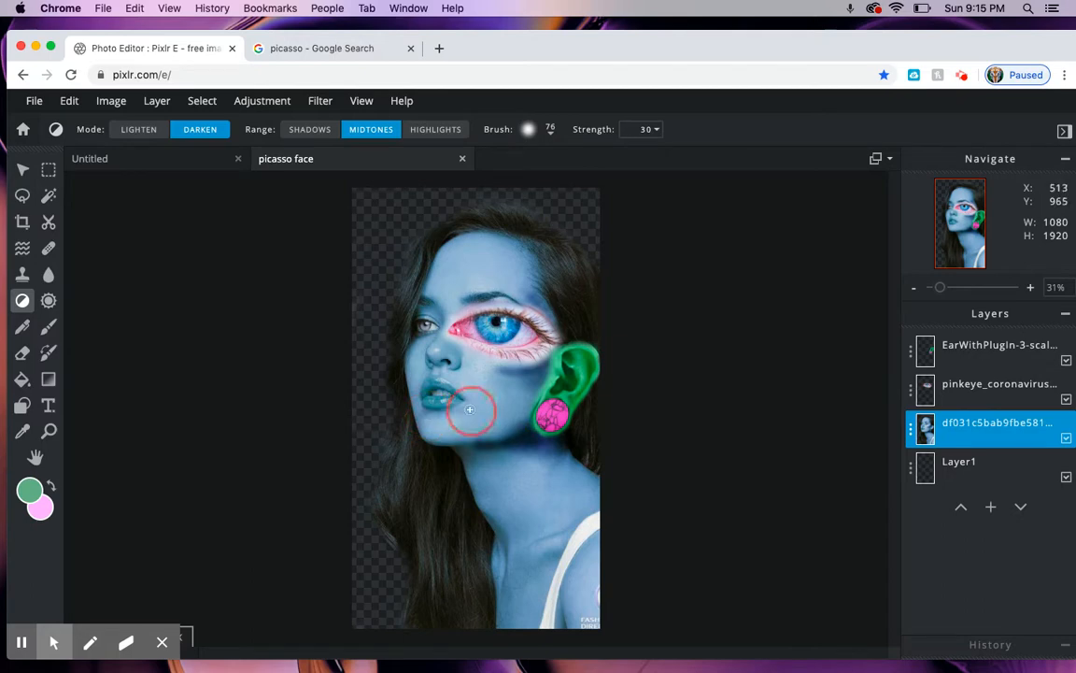
Switch the toning to lighten with a 333 px brush and brighten the forehead and other highlights on the portrait
click(140, 130)
click(543, 136)
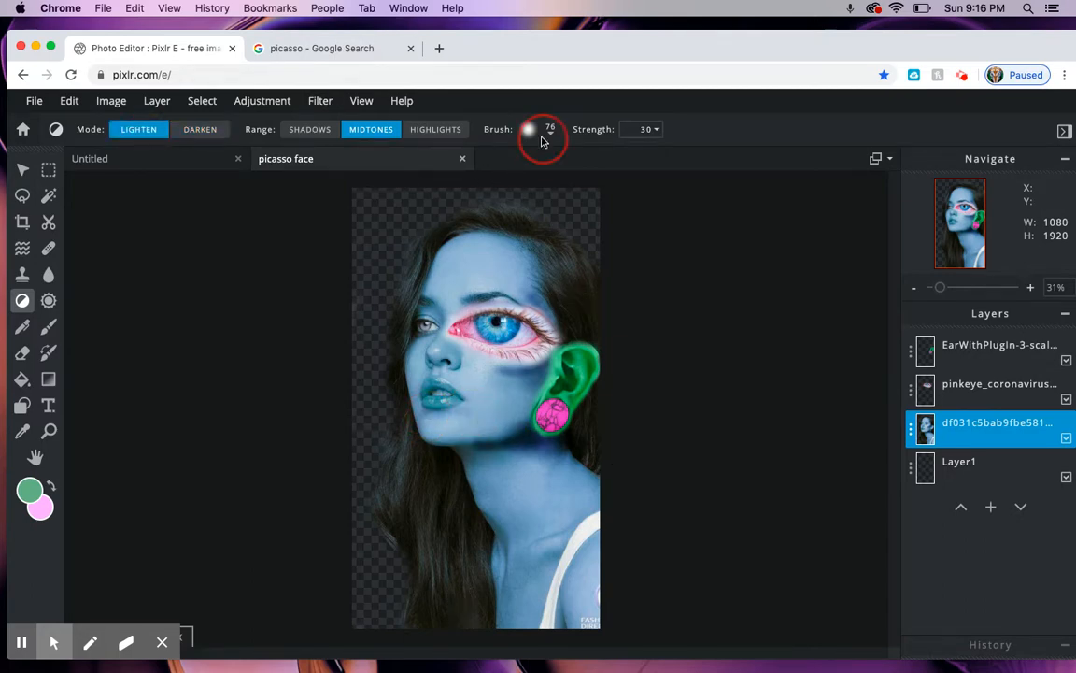
drag(549, 185, 579, 183)
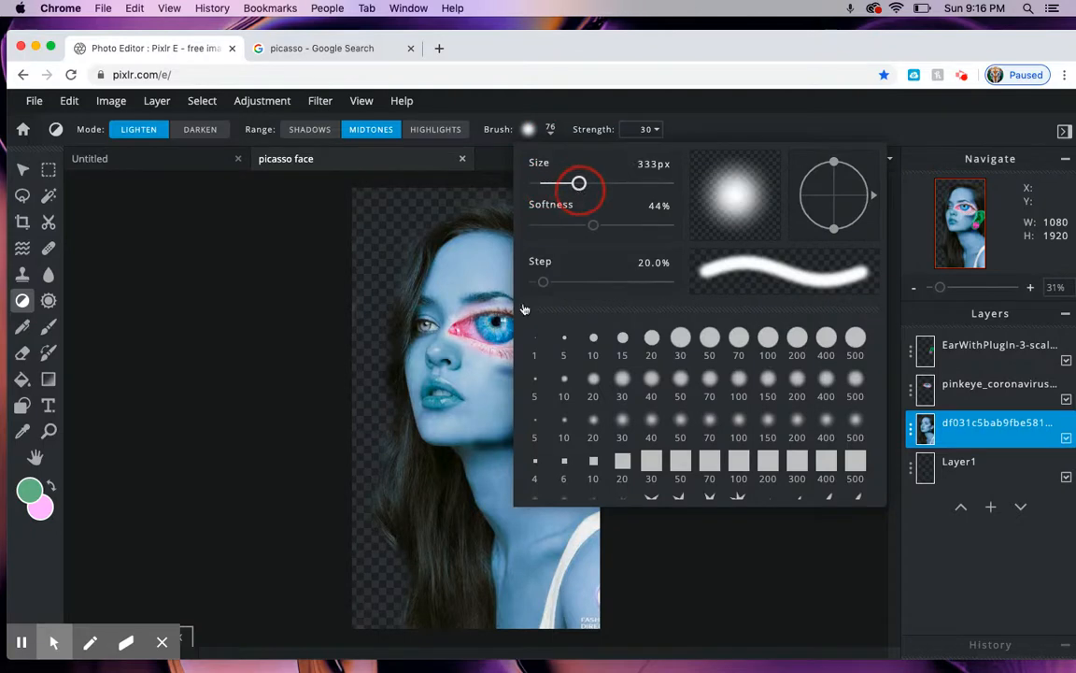
mouse_move(501, 280)
mouse_down()
mouse_move(507, 266)
mouse_move(524, 284)
mouse_up()
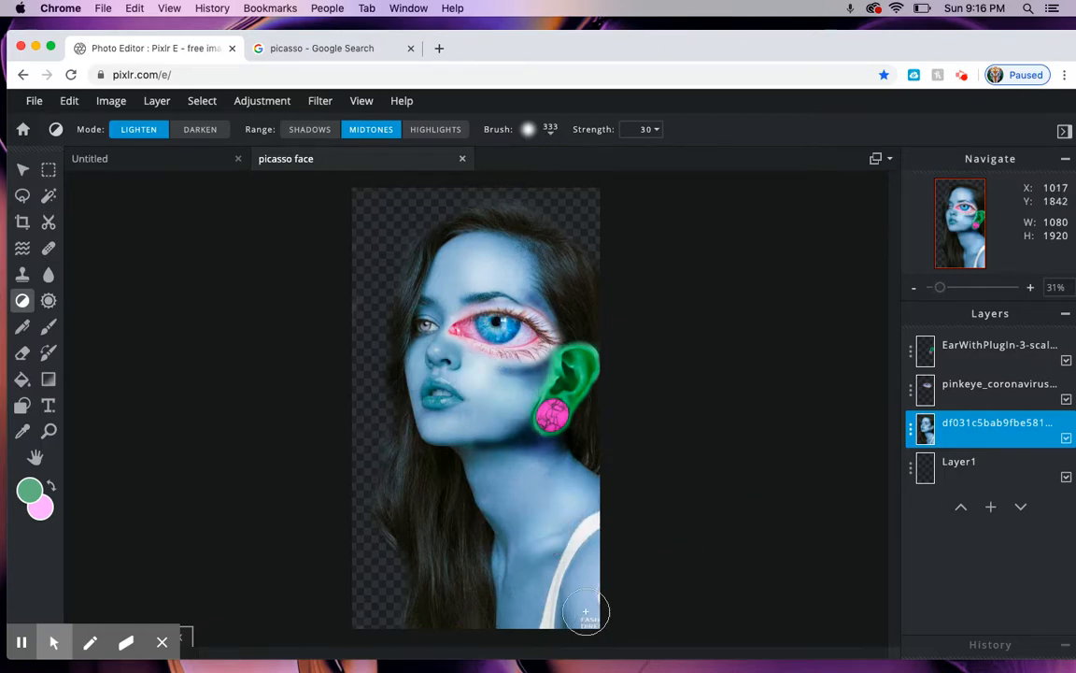
Sample the shoulder's light blue and paint over the watermark text in the portrait's lower corner with a 292 px brush
click(48, 328)
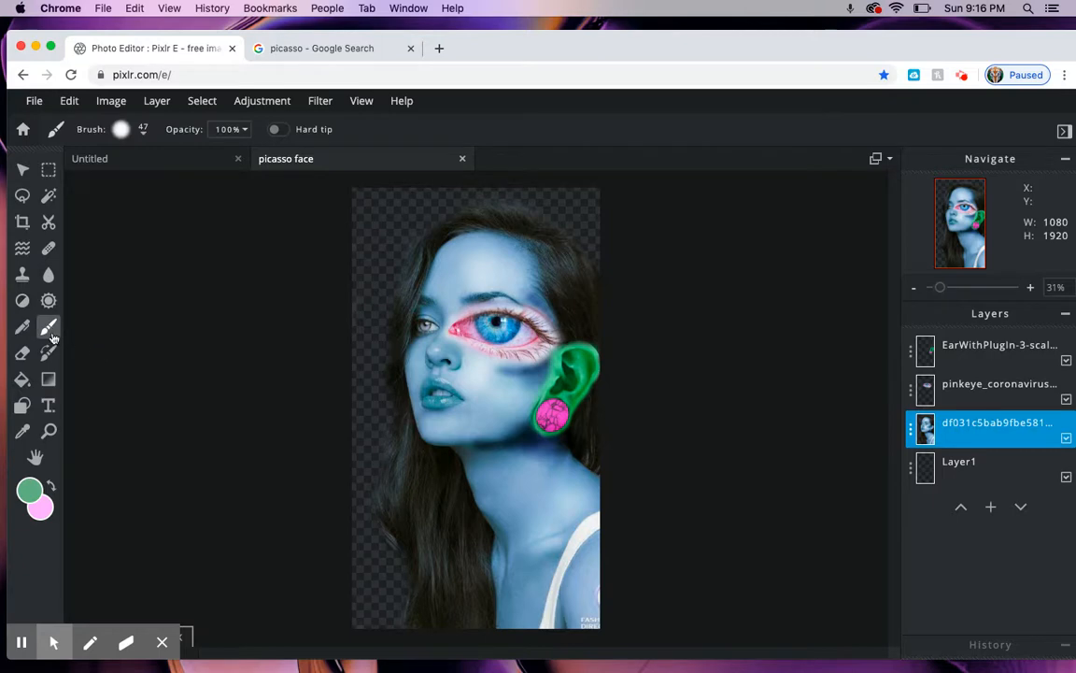
click(21, 435)
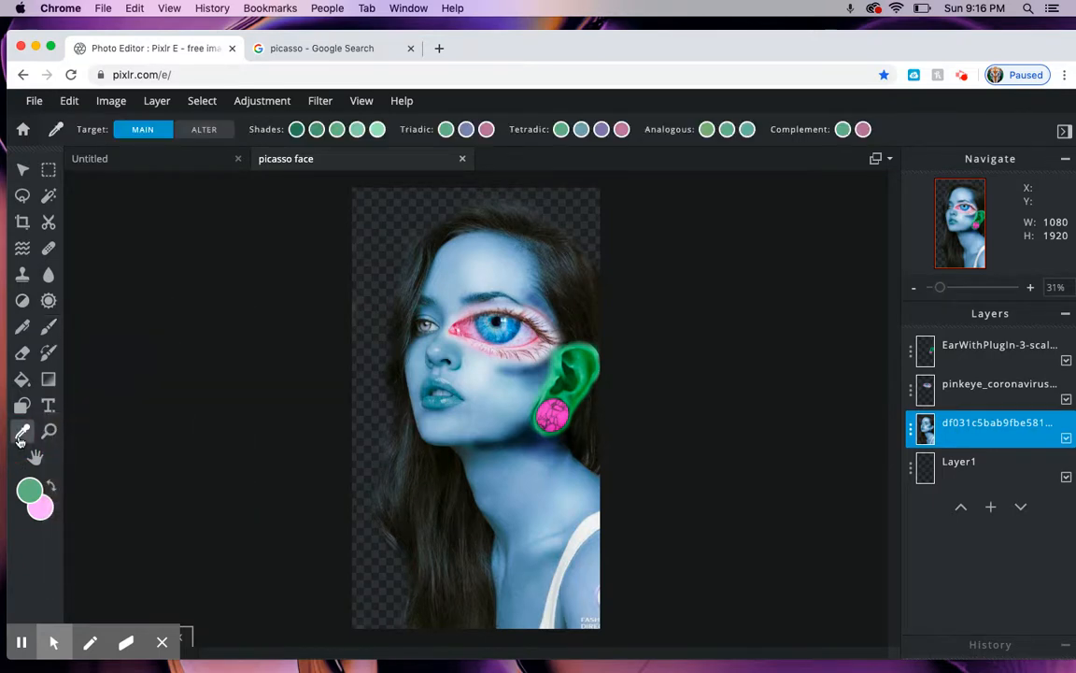
click(584, 599)
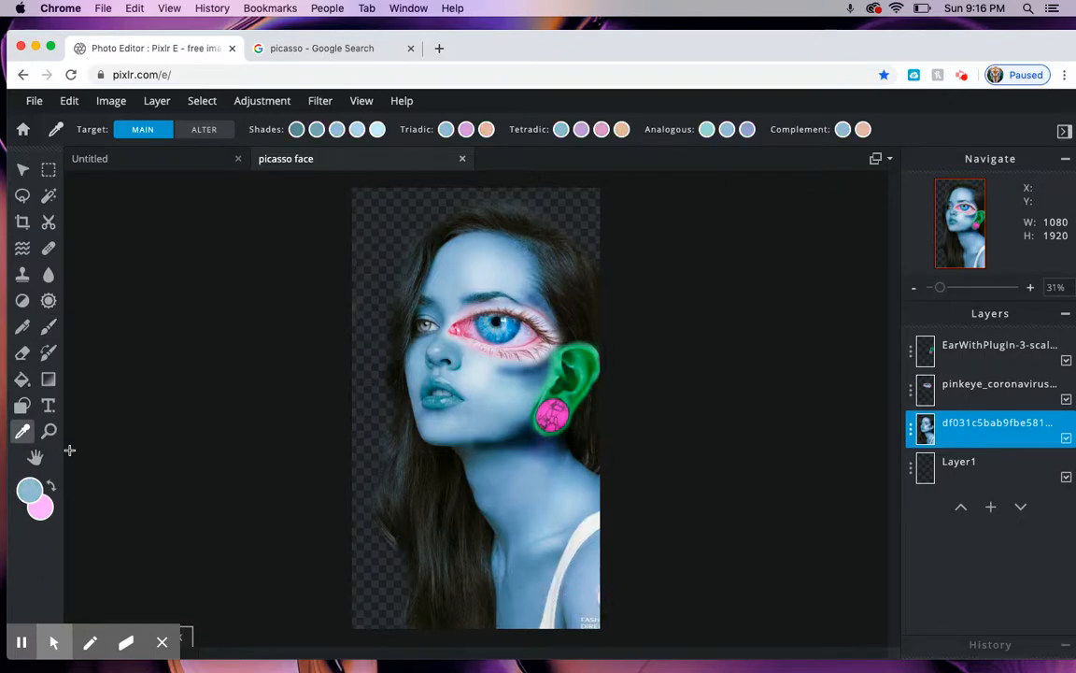
click(45, 331)
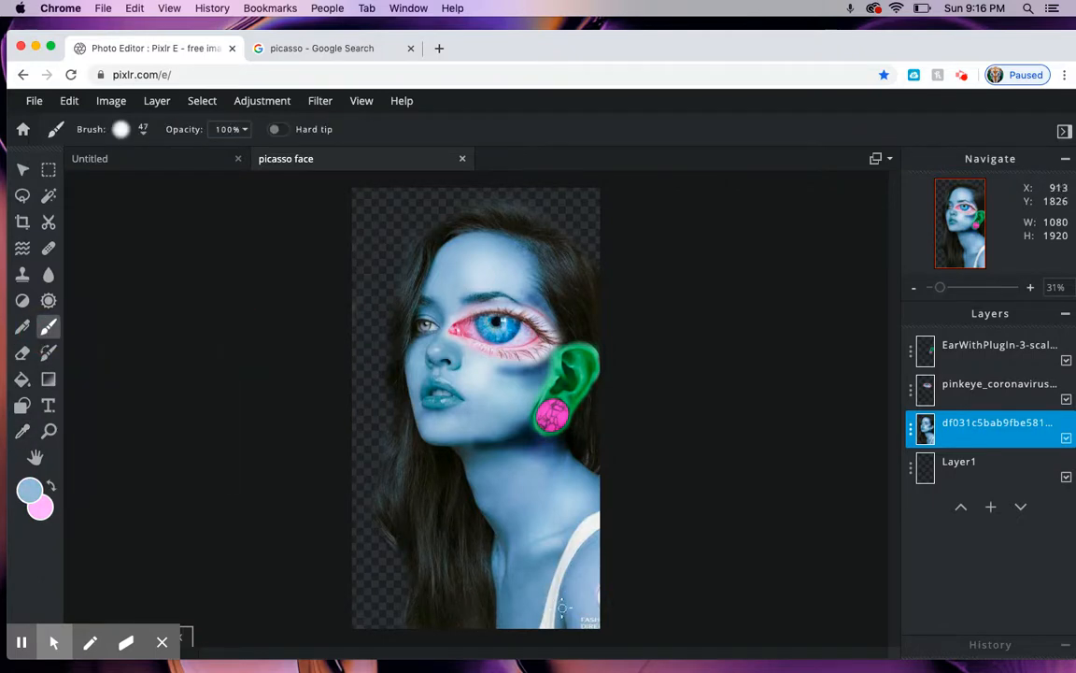
click(144, 136)
drag(135, 183, 167, 183)
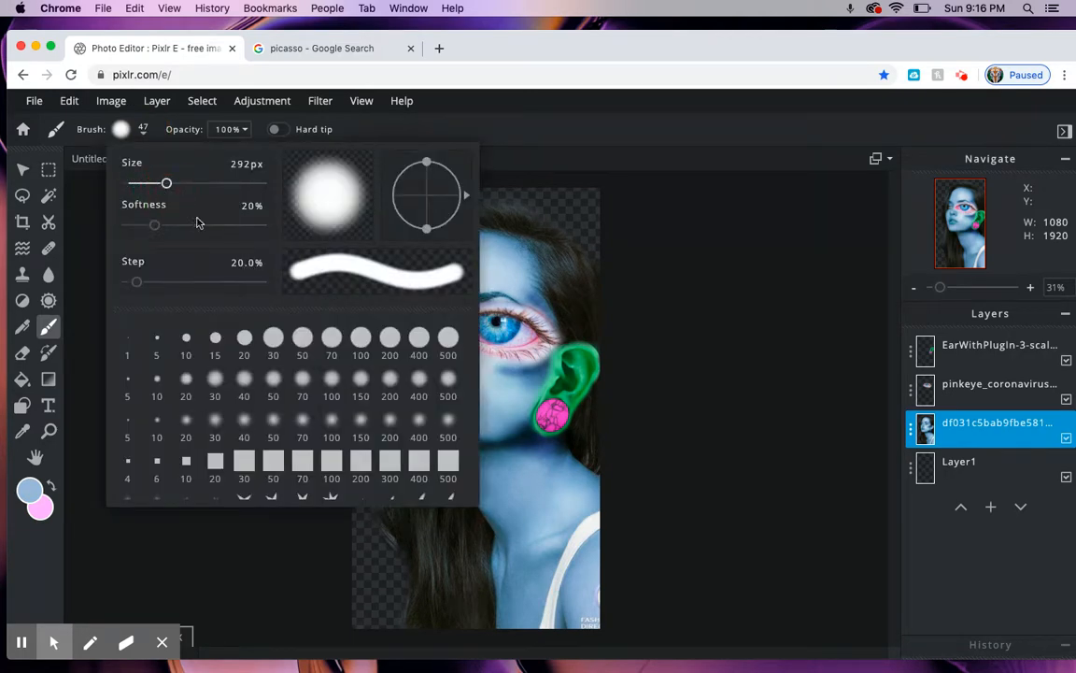
drag(600, 584, 589, 639)
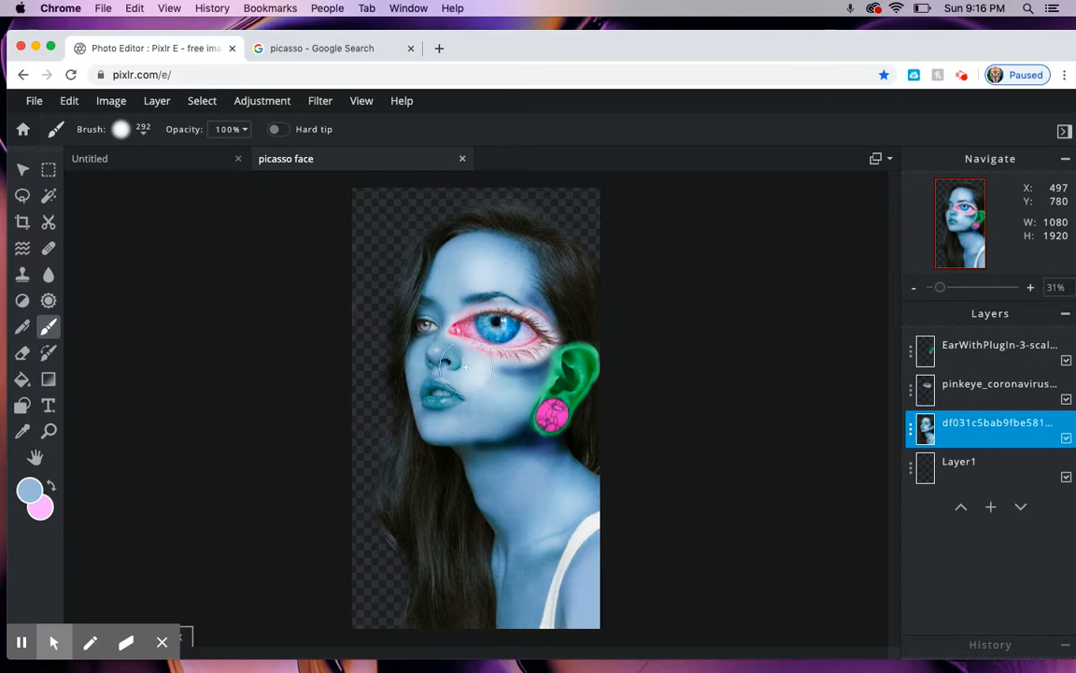
click(130, 162)
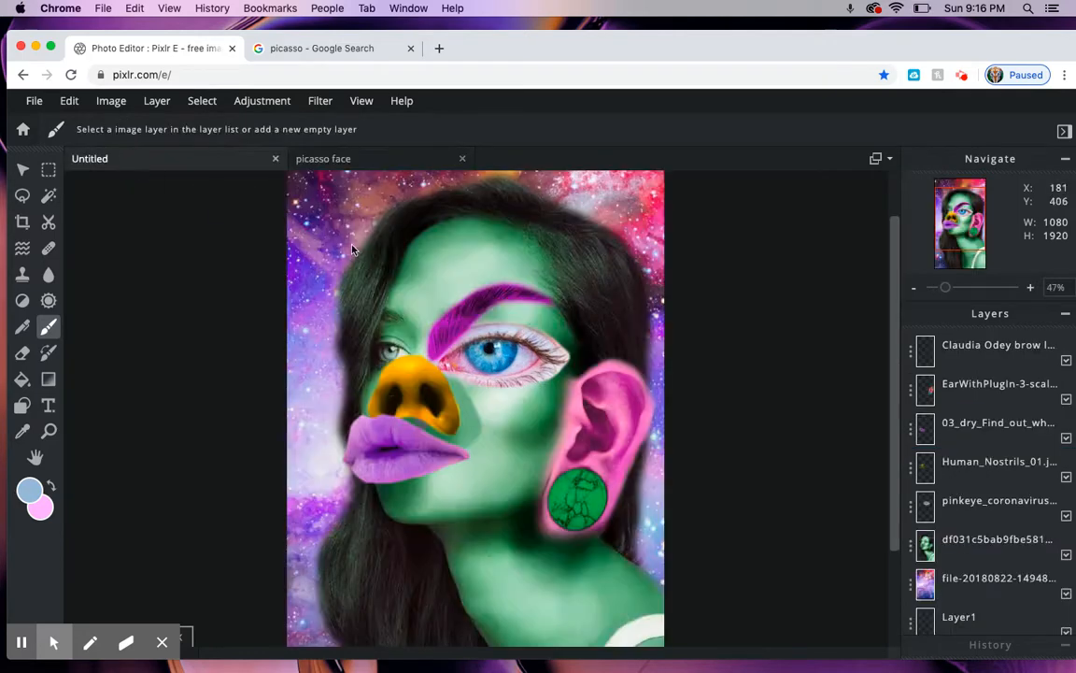
click(299, 159)
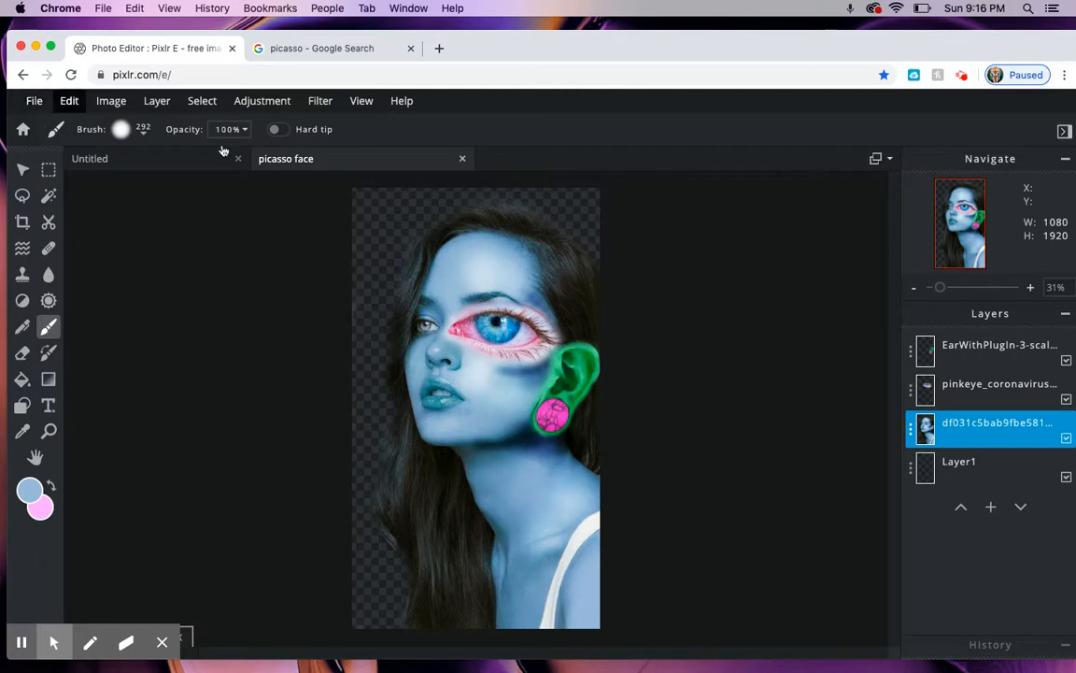
click(993, 508)
click(818, 373)
click(698, 187)
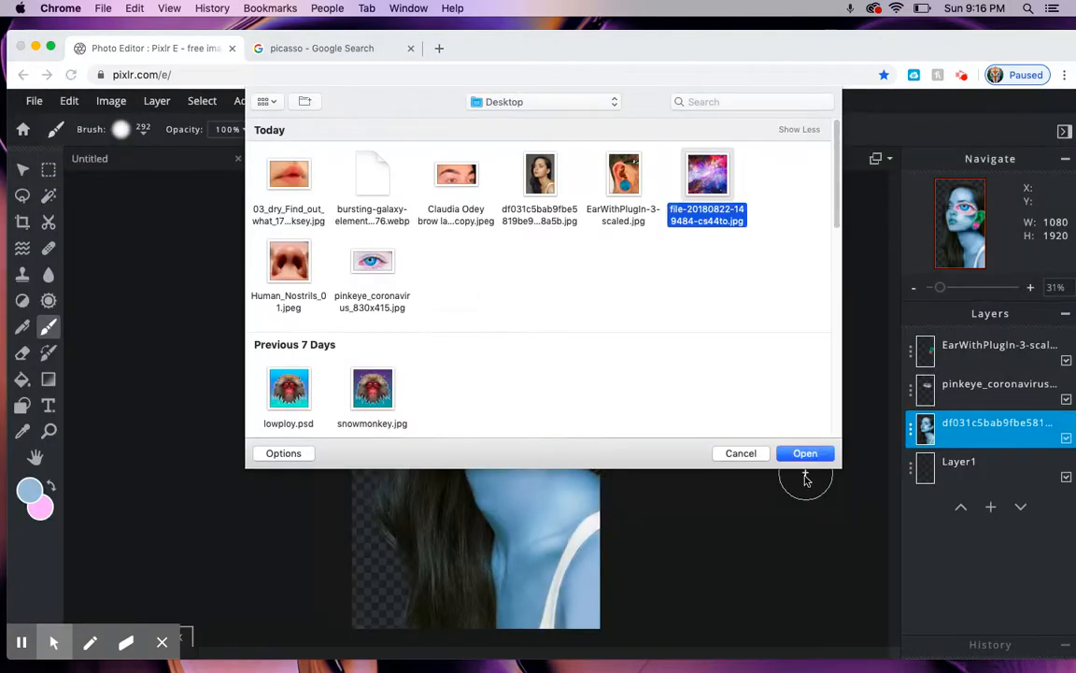
click(806, 453)
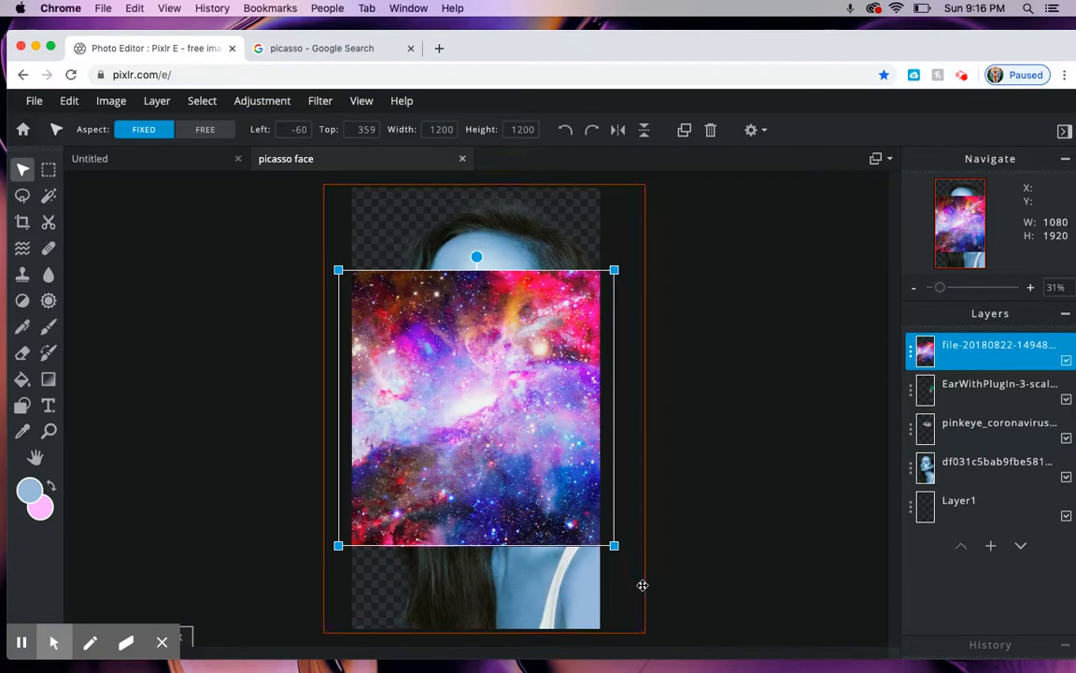
Enlarge the galaxy image to about 2071 x 2071 px so it covers the canvas, place its layer directly beneath the portrait, and deselect it
drag(613, 545, 666, 661)
drag(518, 427, 473, 490)
drag(600, 333, 769, 176)
drag(530, 344, 505, 343)
drag(990, 351, 1005, 482)
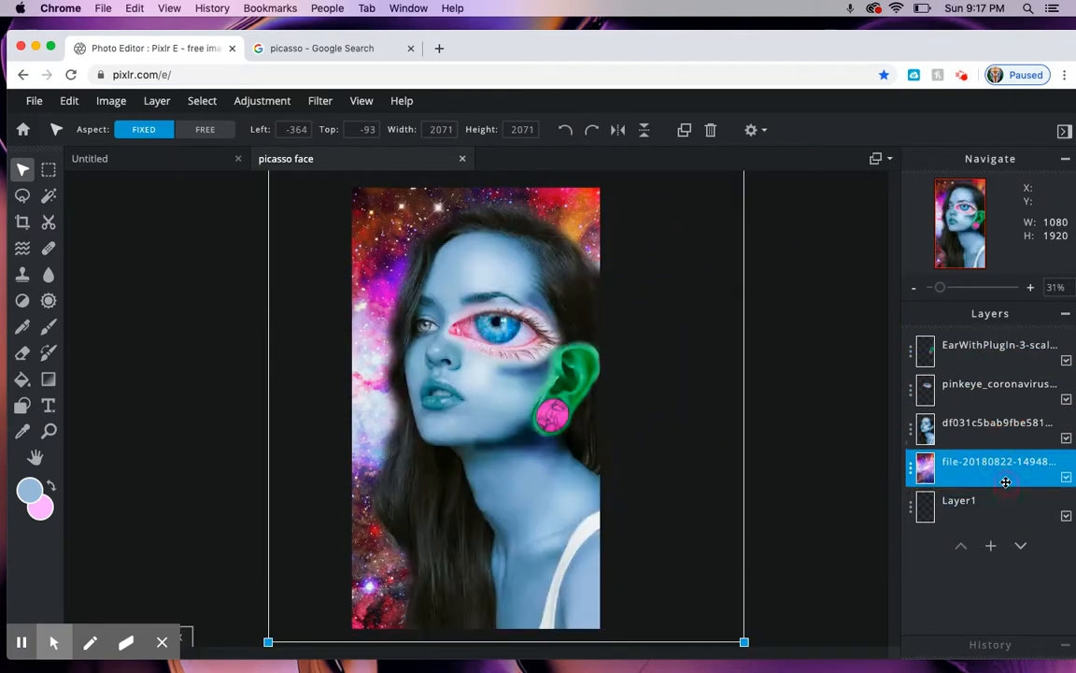
click(815, 493)
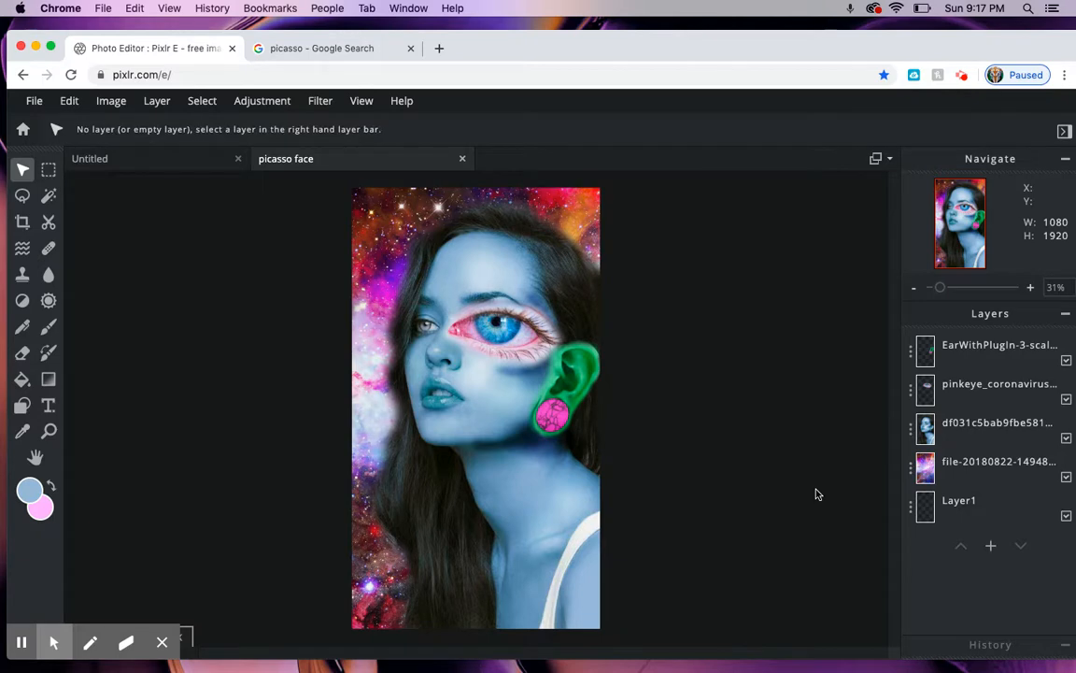
Open the image-saving options for the finished picasso face collage
click(33, 100)
click(59, 232)
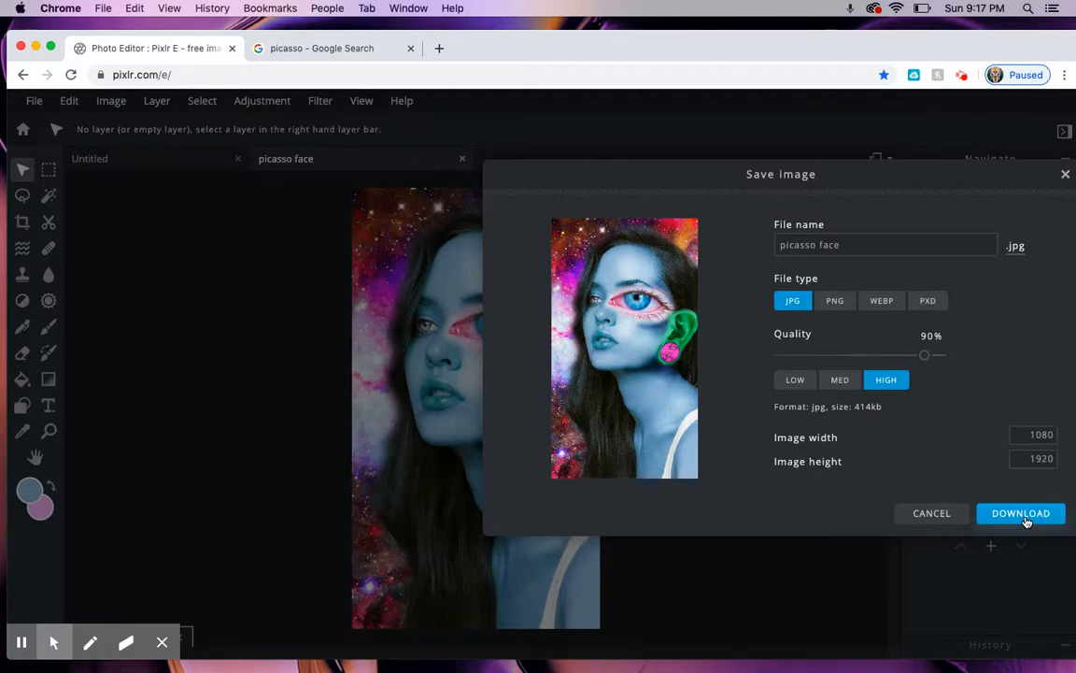
click(962, 79)
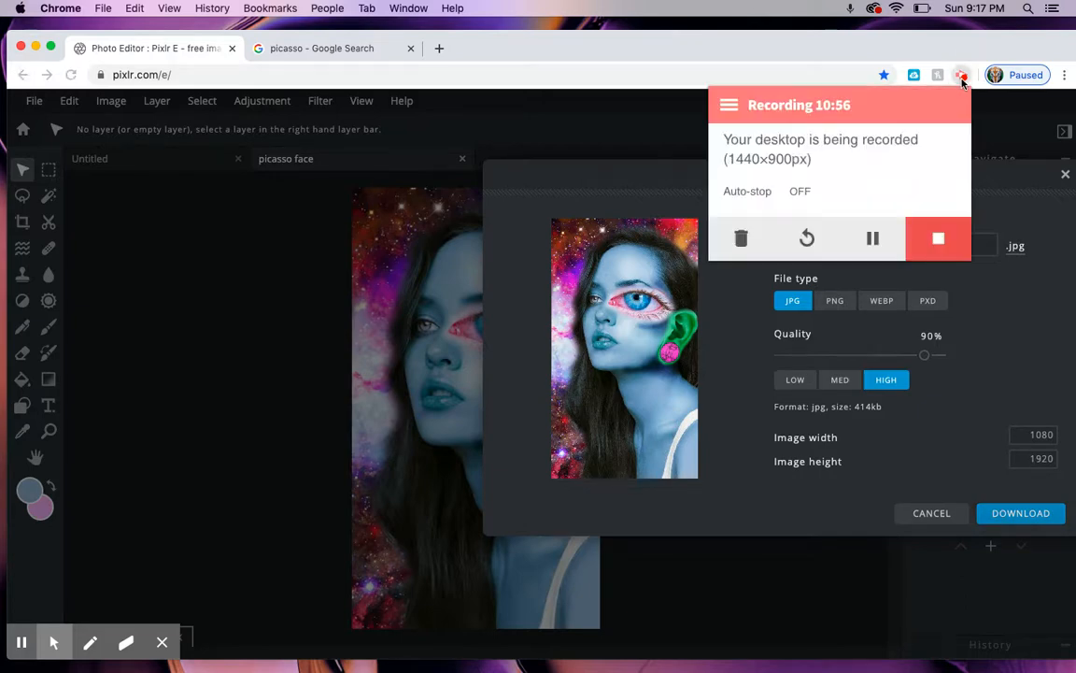